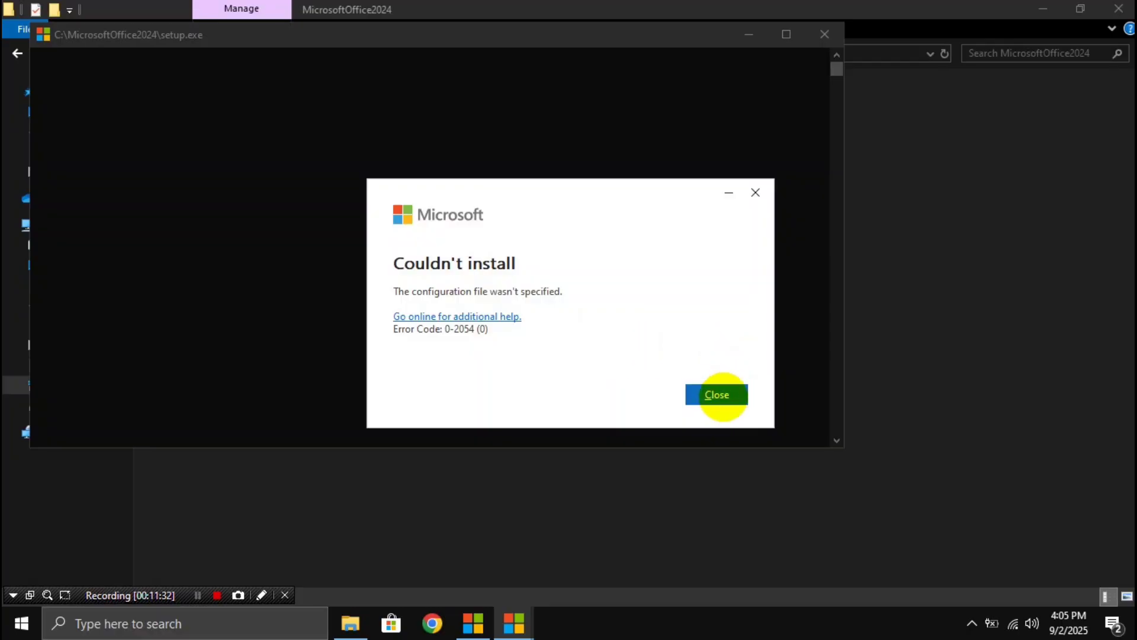
Step: Dismiss the Office installation error message and close the setup.exe console window
left_click(723, 396)
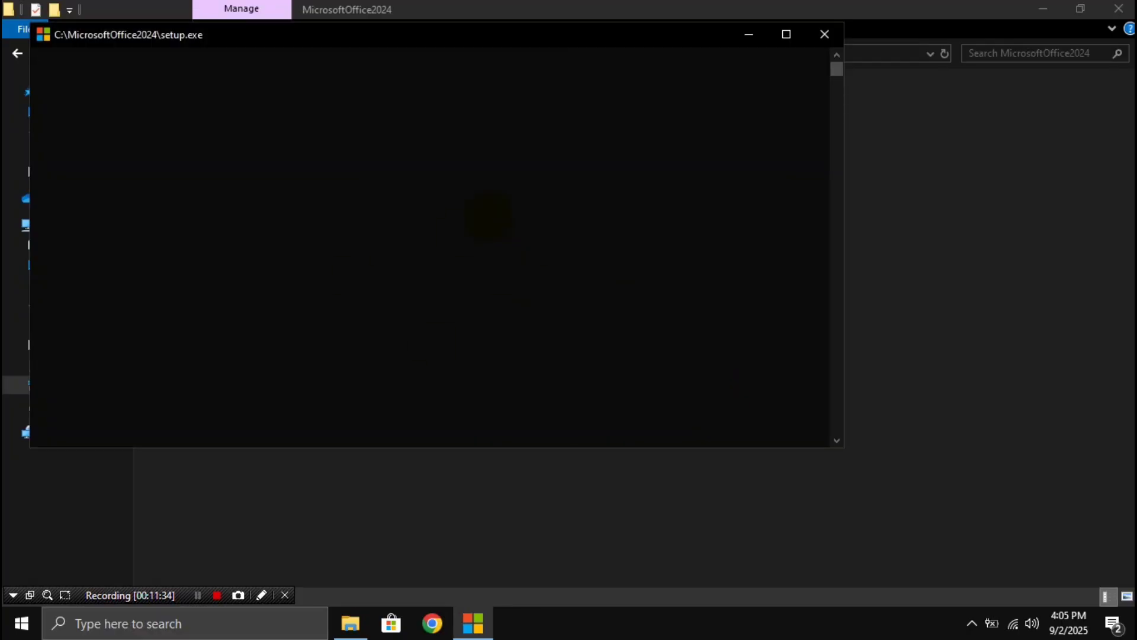
left_click(816, 33)
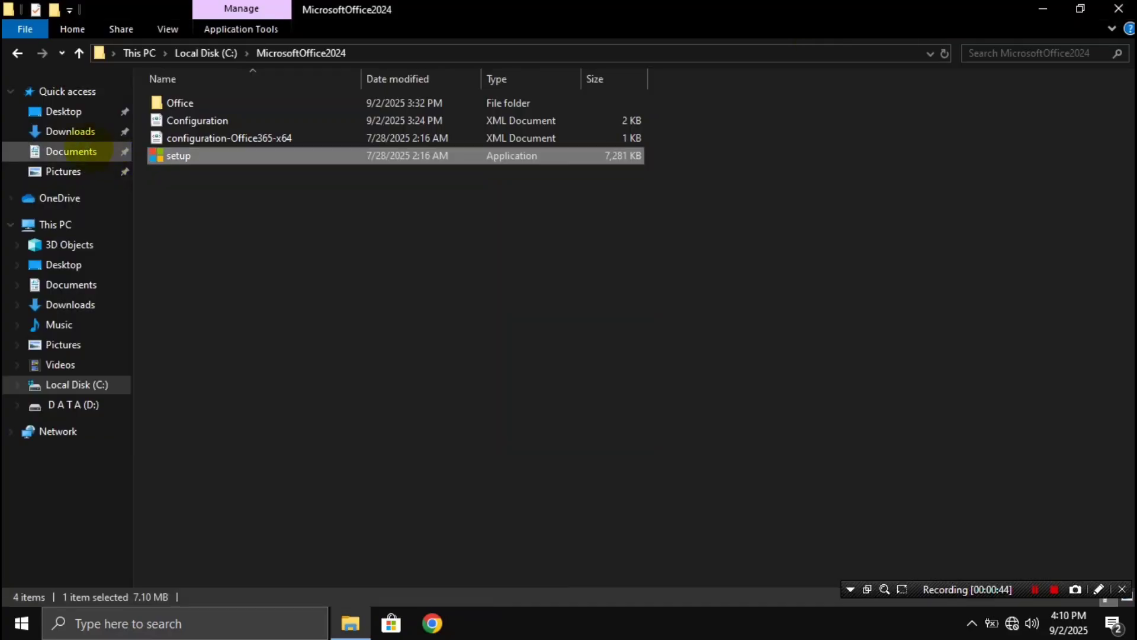
Step: Extract the o15-ctrremove.diagcab archive in Downloads into its own folder
left_click(118, 131)
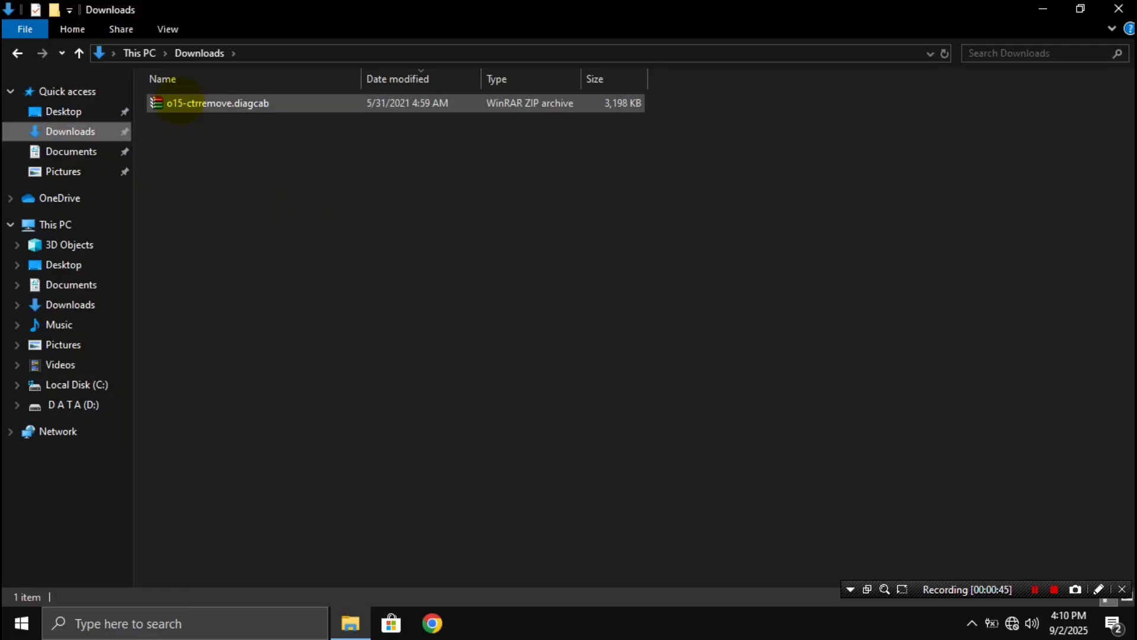
left_click(180, 102)
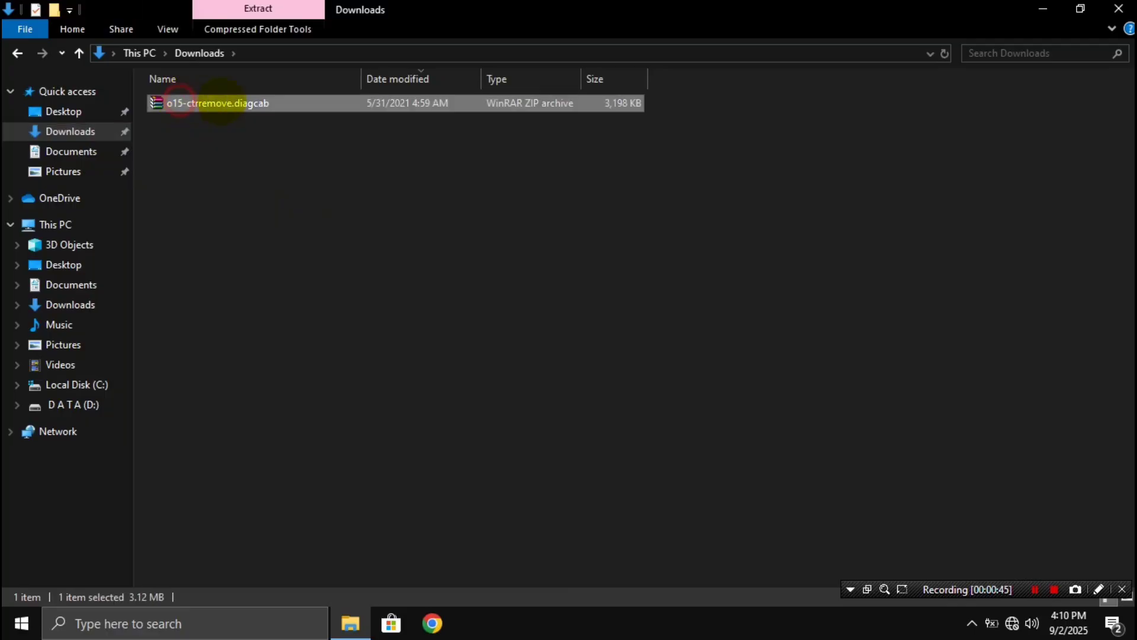
right_click(206, 103)
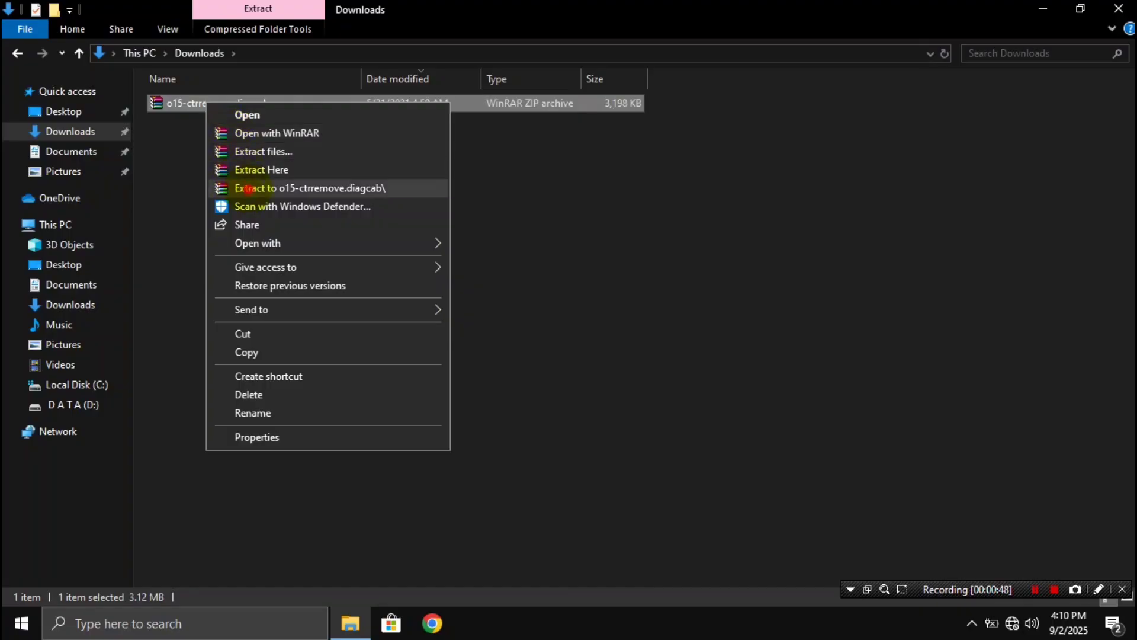
left_click(249, 188)
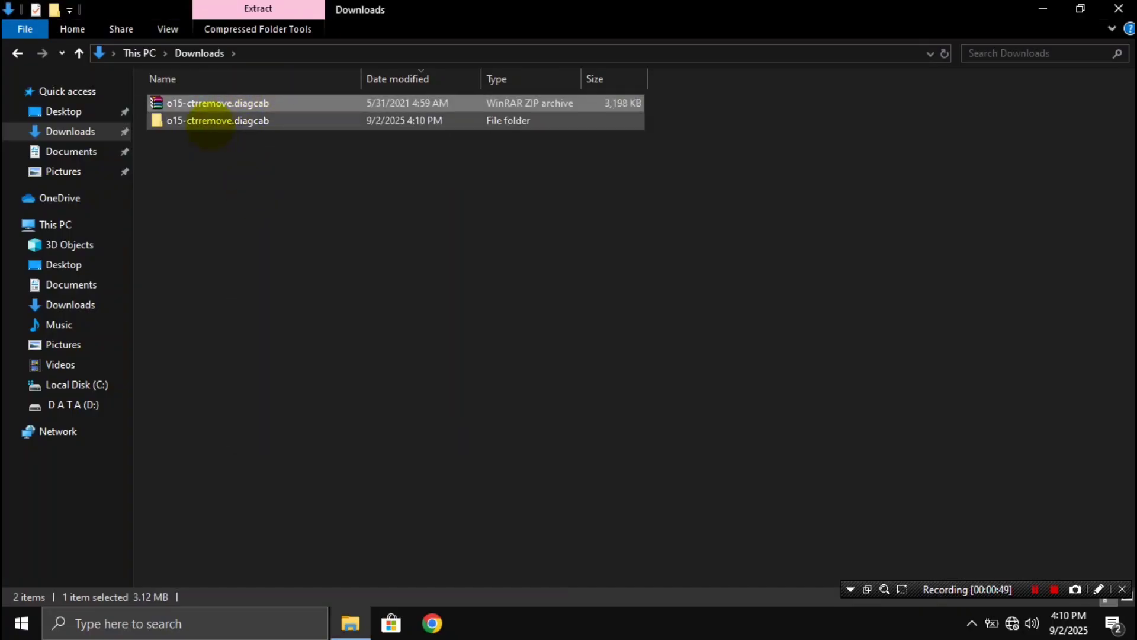
Step: Launch the o15-ctrremove troubleshooter from the extracted folder, start uninstalling Microsoft Office, and close the folder window
left_click(205, 121)
double_click(233, 122)
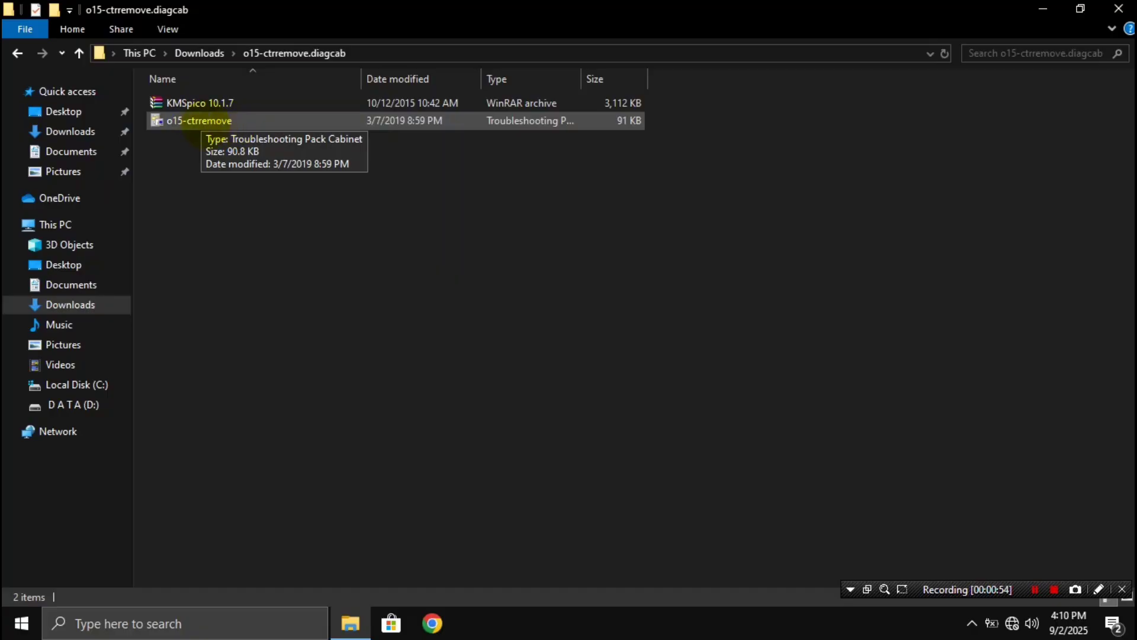
left_click(202, 122)
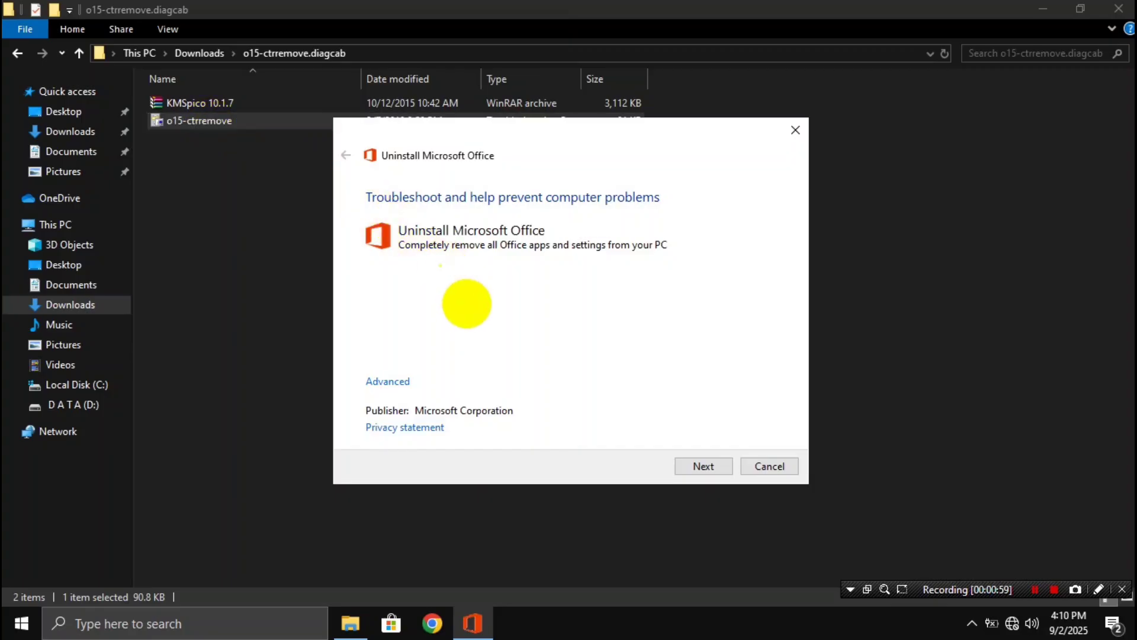
left_click(706, 465)
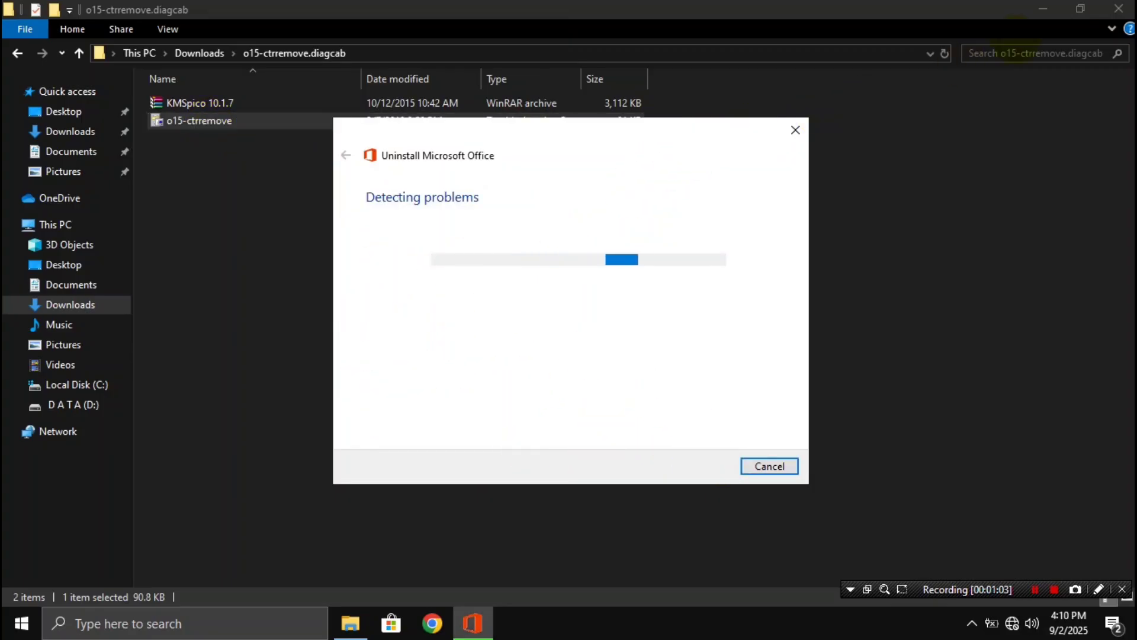
left_click(1119, 8)
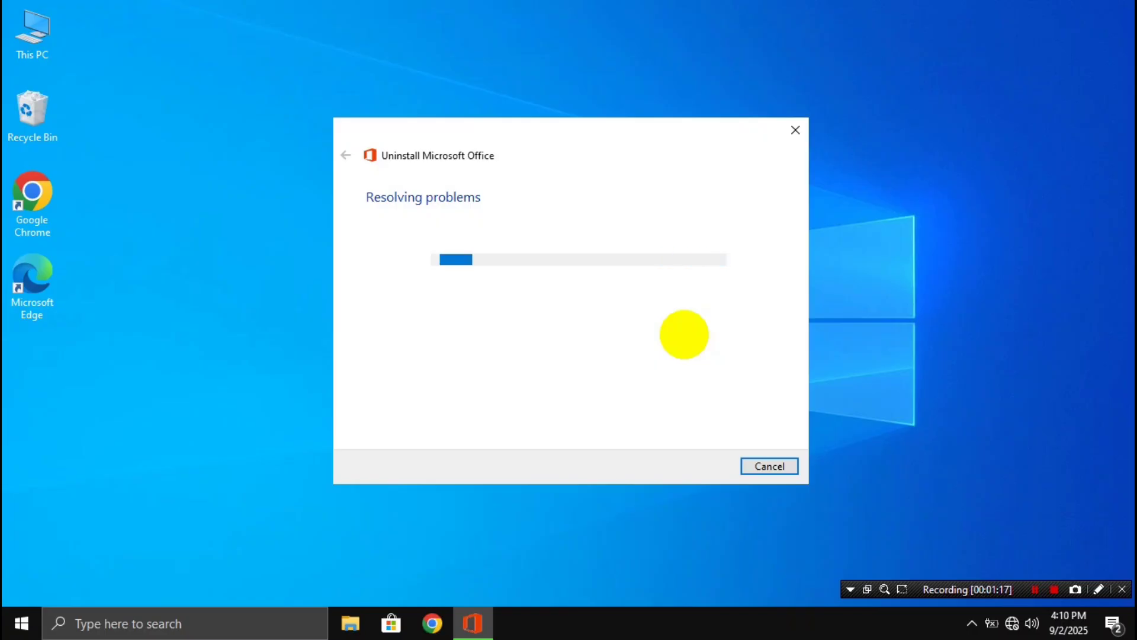
Step: Let the Microsoft Office removal finish and close the troubleshooter
left_click(467, 295)
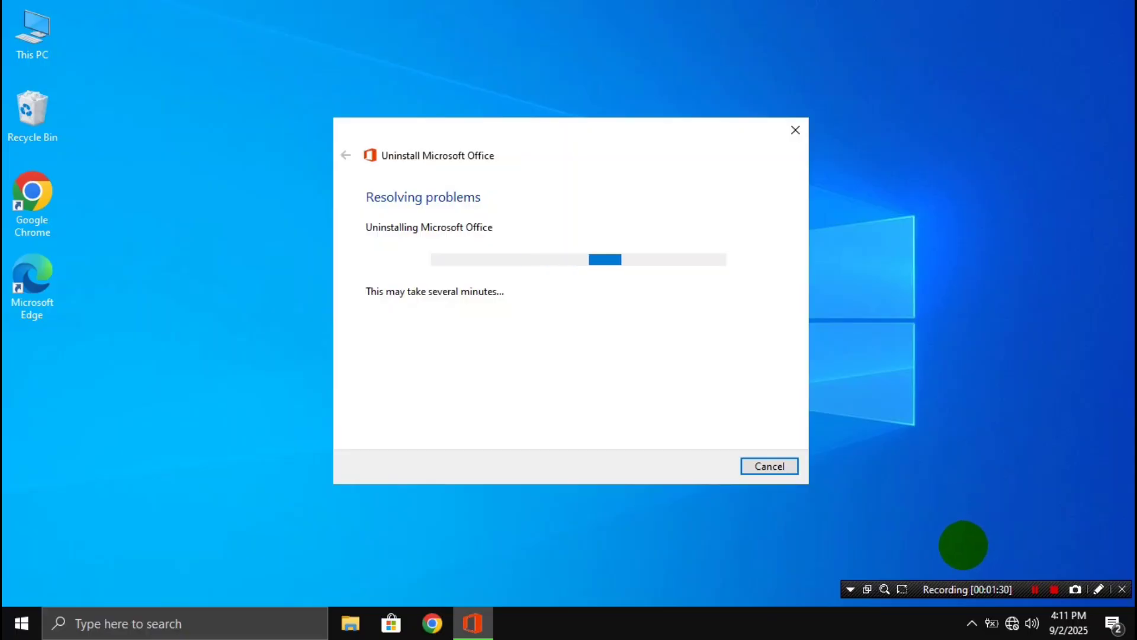
left_click(1035, 590)
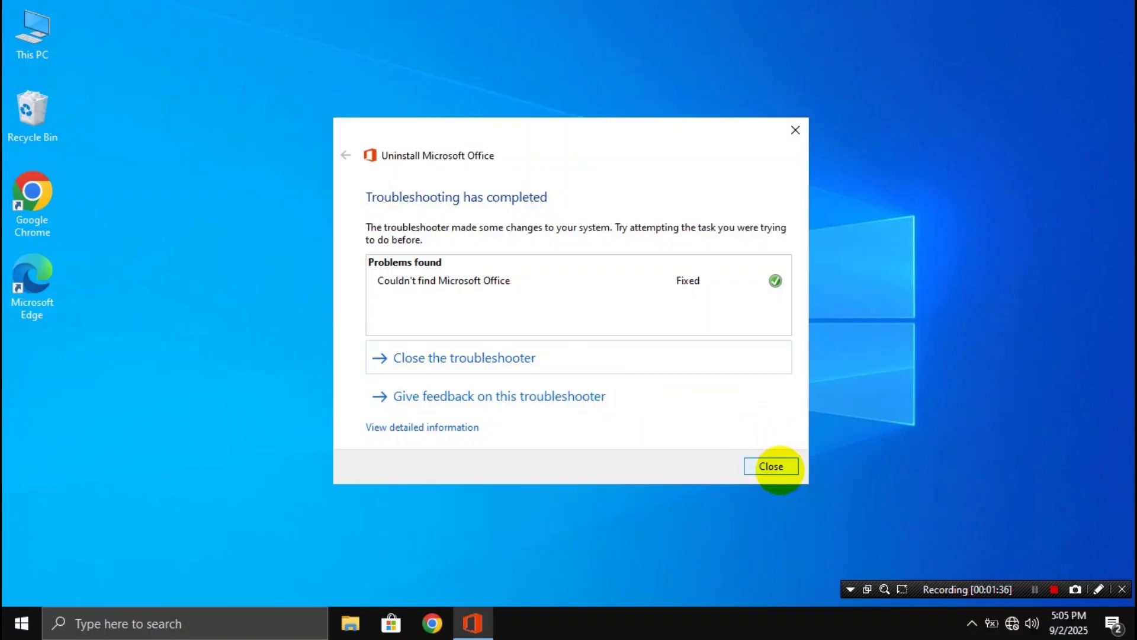
left_click(771, 466)
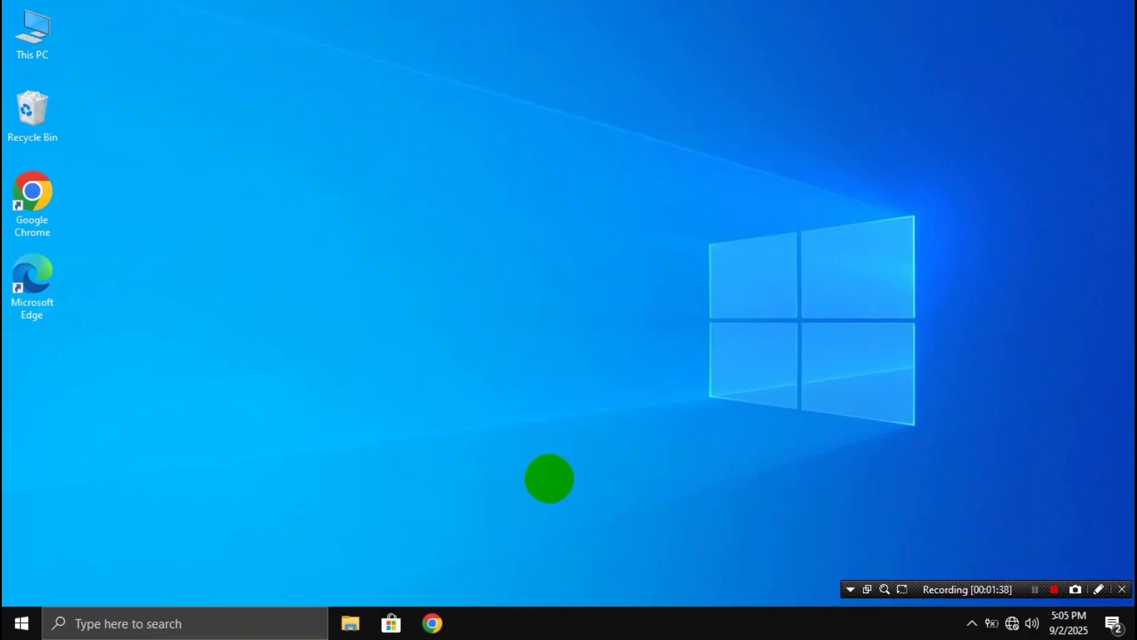
Step: Restart the computer
left_click(21, 623)
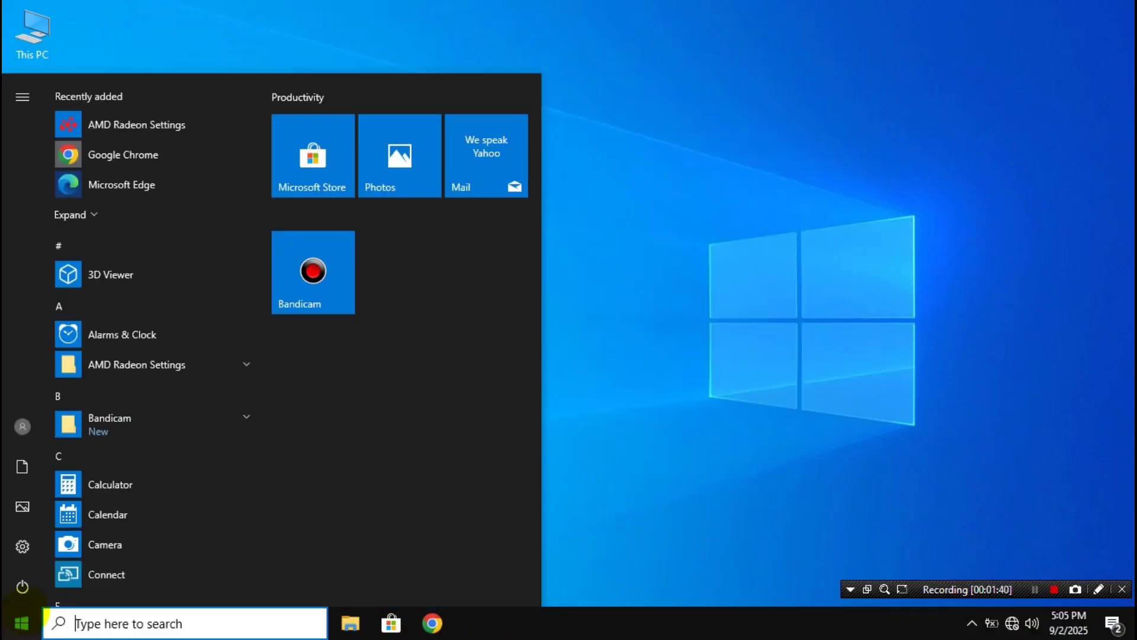
left_click(22, 586)
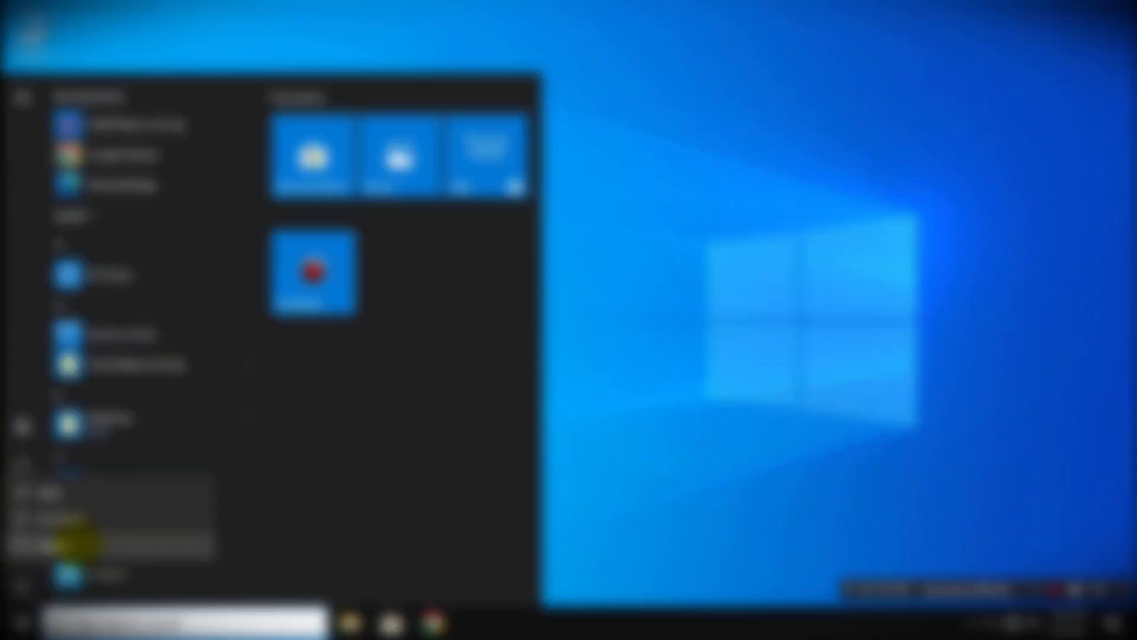
left_click(77, 542)
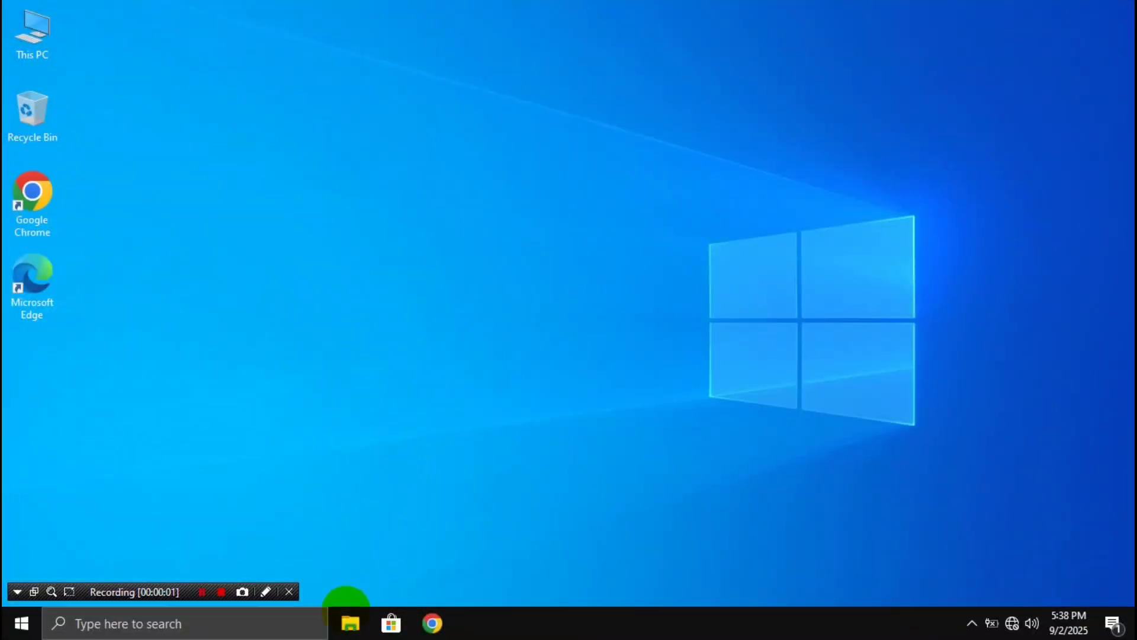
Step: Open the C:\MicrosoftOffice2024 folder and run Command Prompt as administrator
left_click(350, 622)
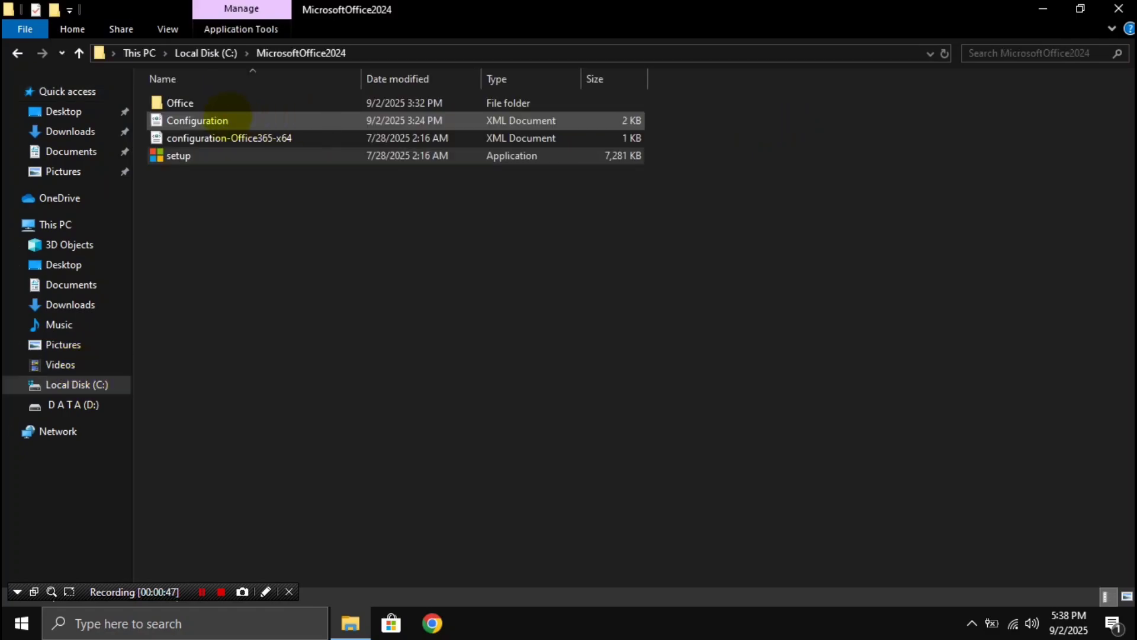
left_click(115, 621)
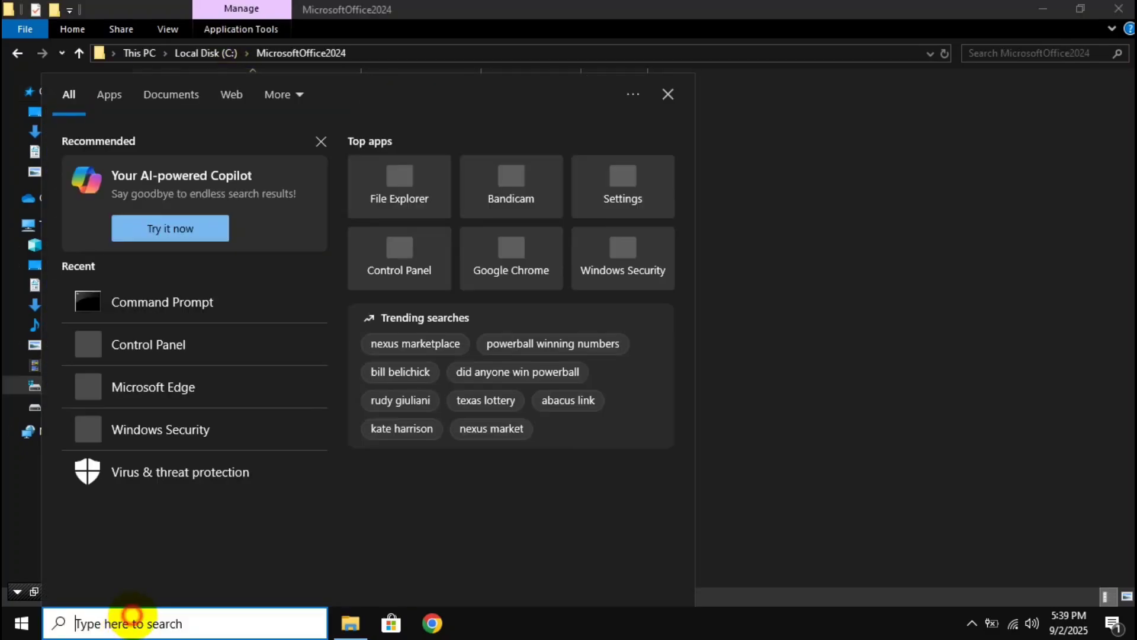
type("c")
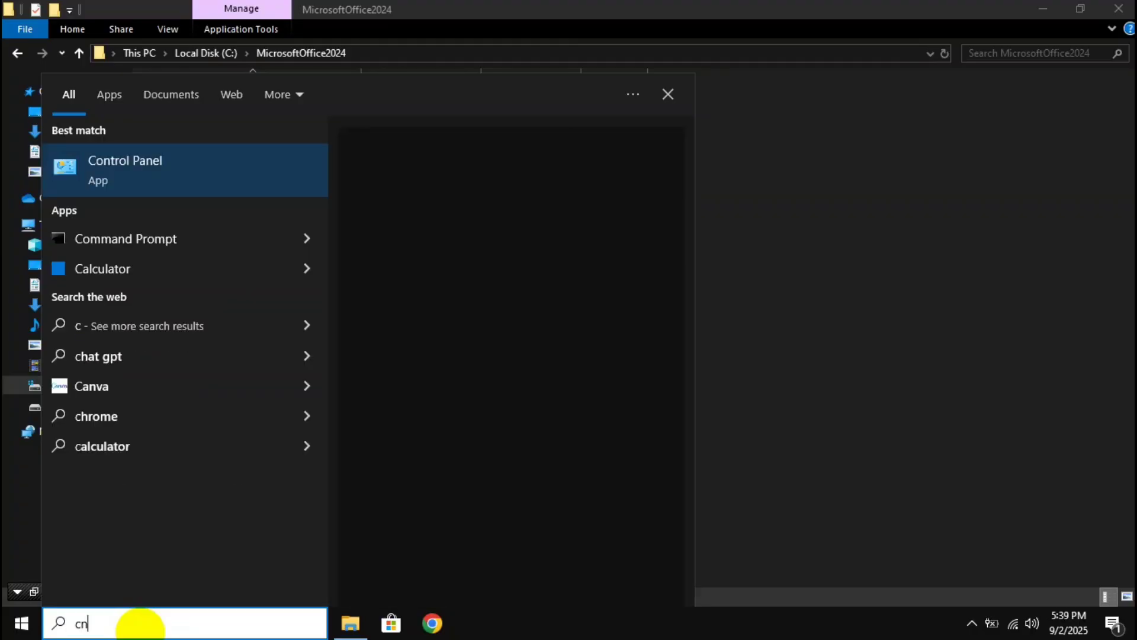
type("md")
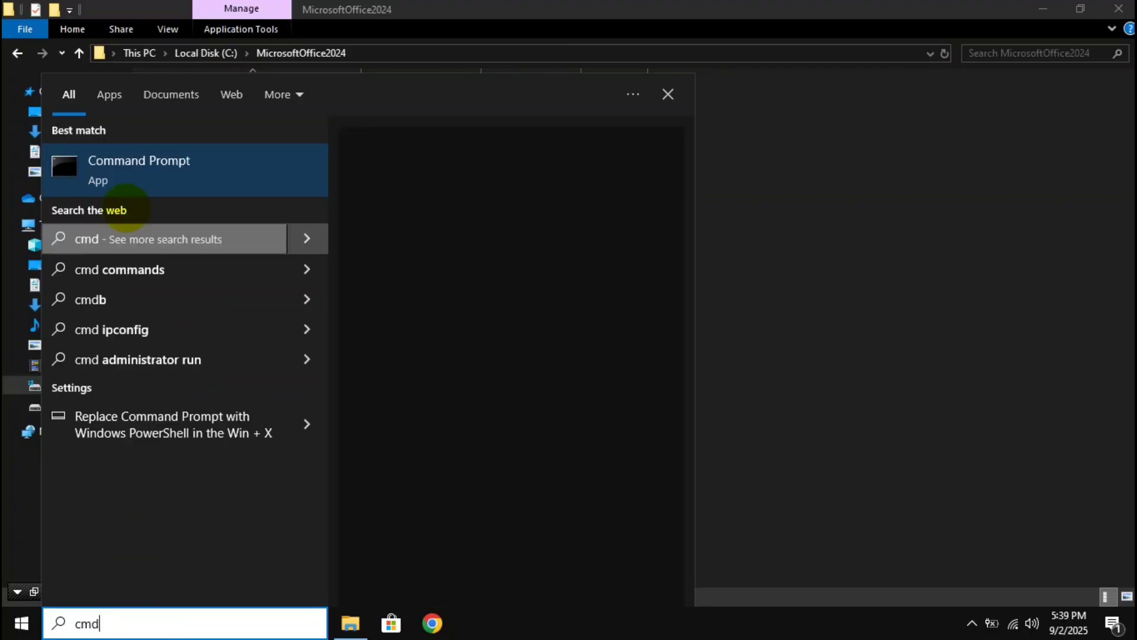
right_click(133, 172)
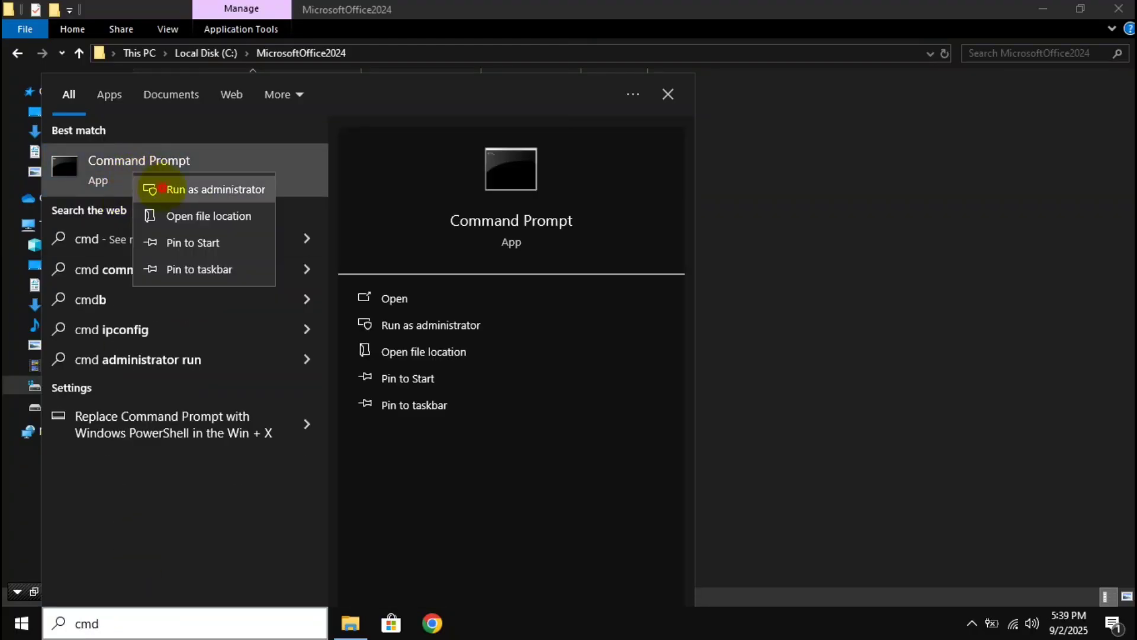
left_click(155, 185)
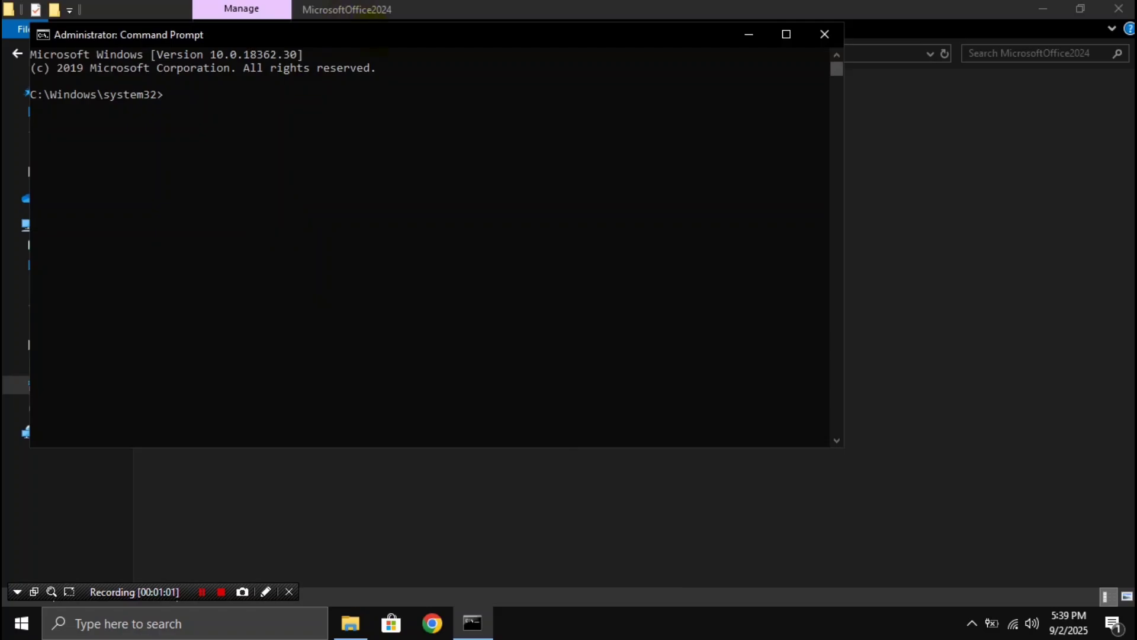
Step: Change the Command Prompt directory to C:\MicrosoftOffice2024 with cd and the path copied from the open folder
left_click_drag(371, 36, 515, 195)
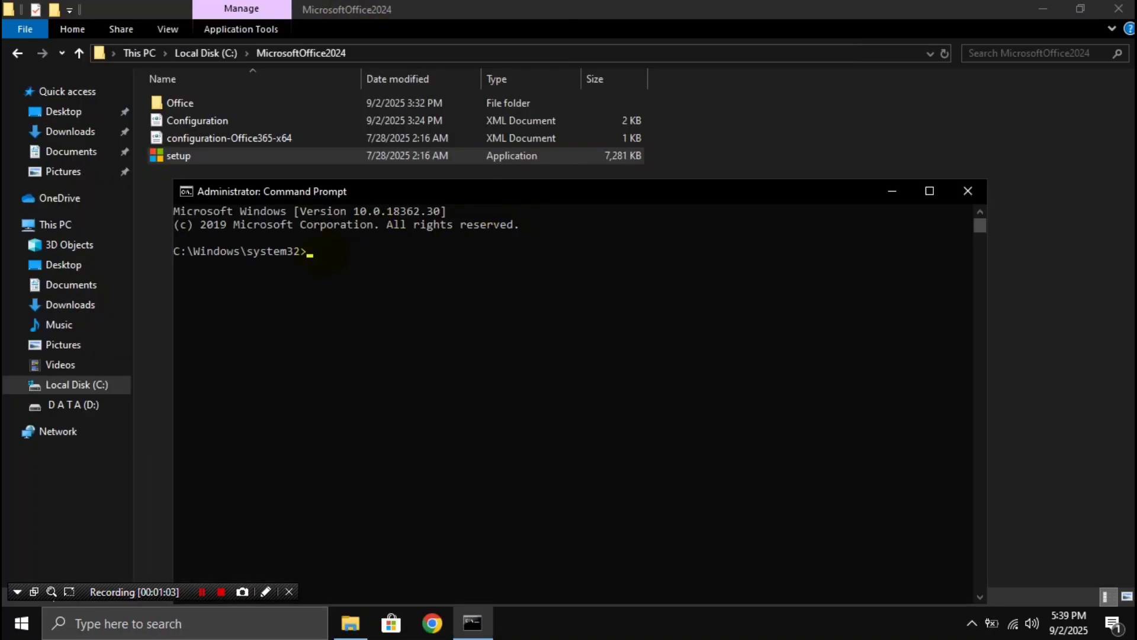
left_click(319, 254)
type("cd")
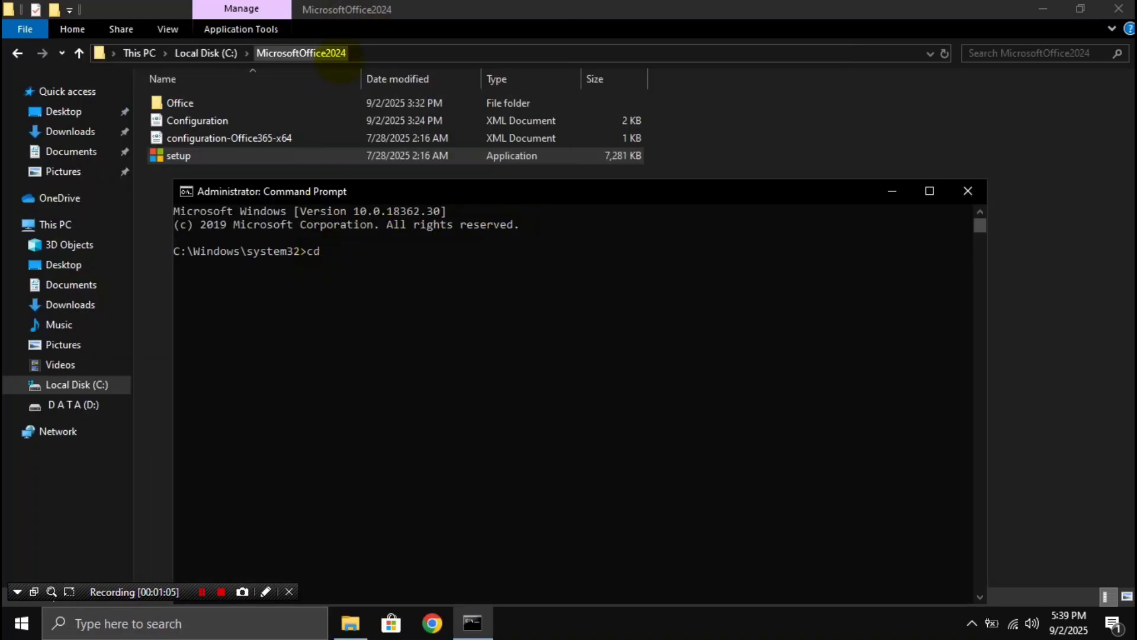
right_click(318, 56)
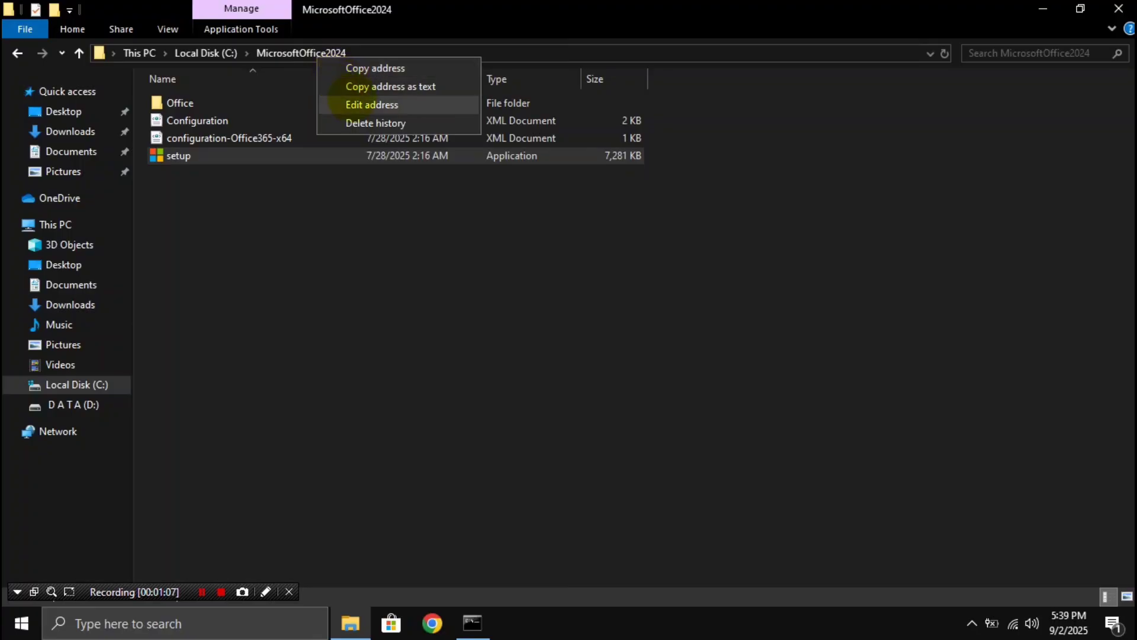
left_click(372, 104)
right_click(188, 56)
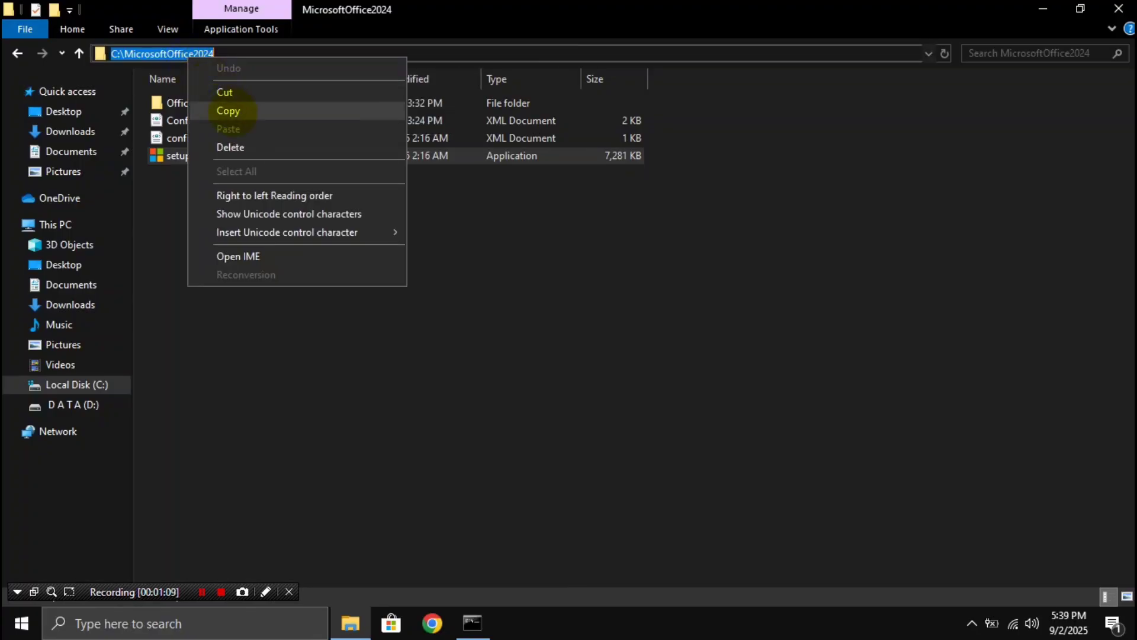
left_click(229, 111)
left_click(472, 623)
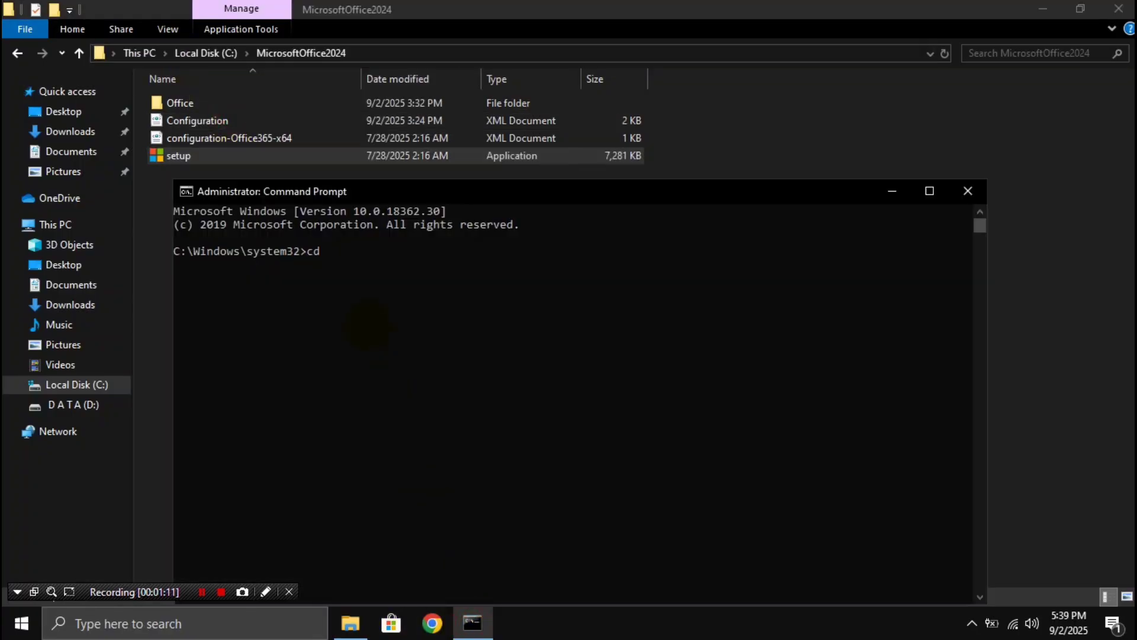
key("ctrl+v")
key("Return")
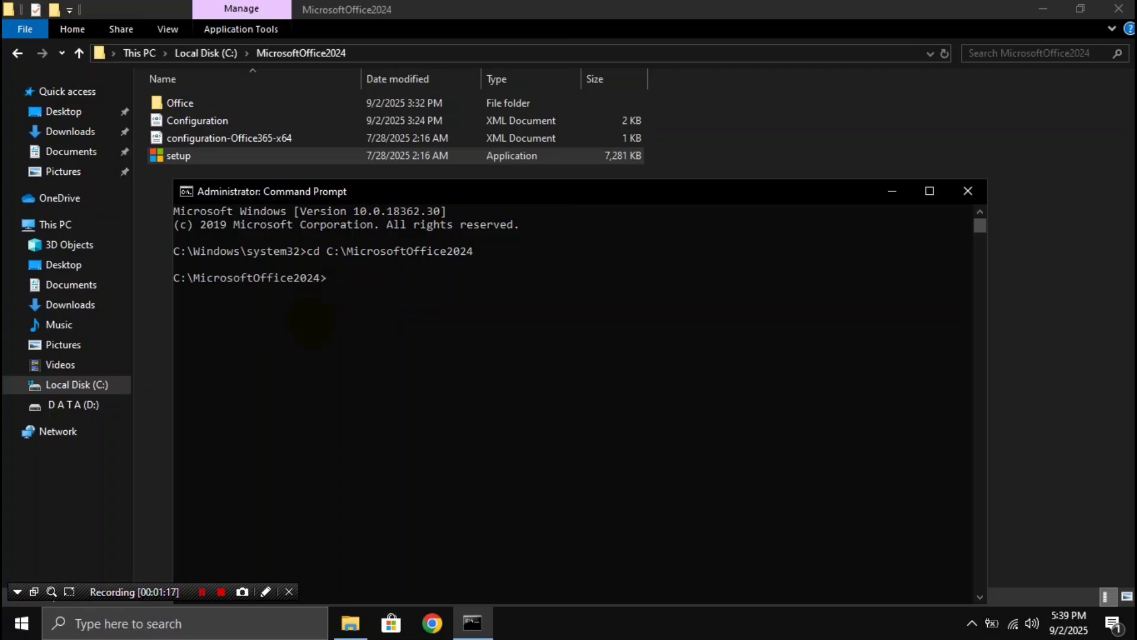
Step: Install Office by running the command setup.exe /configure configuration.xml
type("setup.exe /conf")
type("igure ")
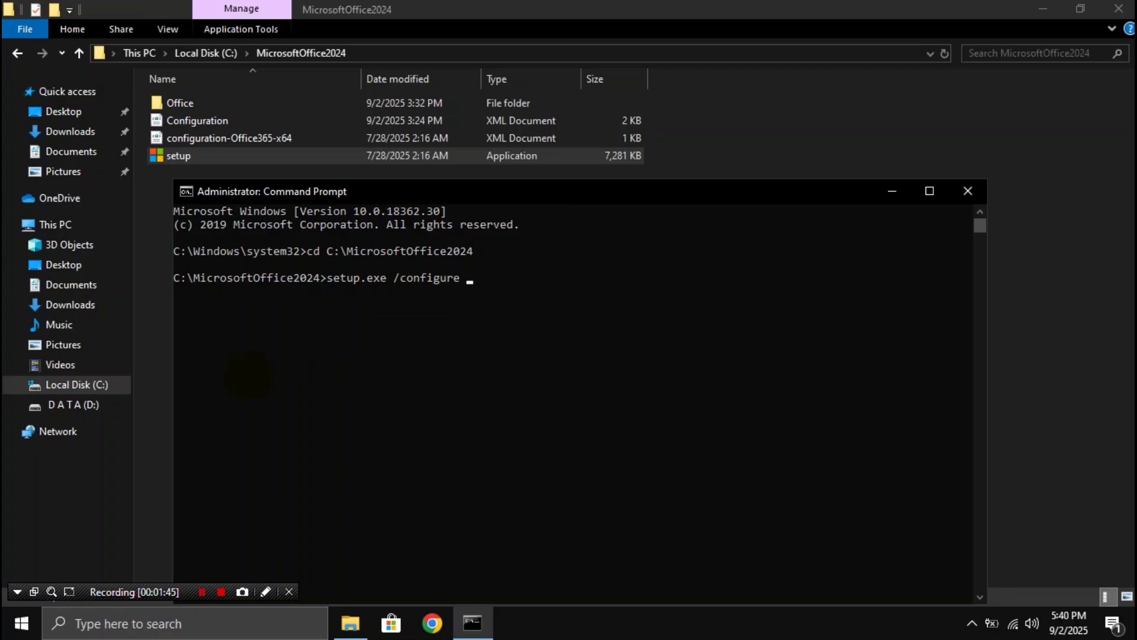
type("configuration.xm")
type("l")
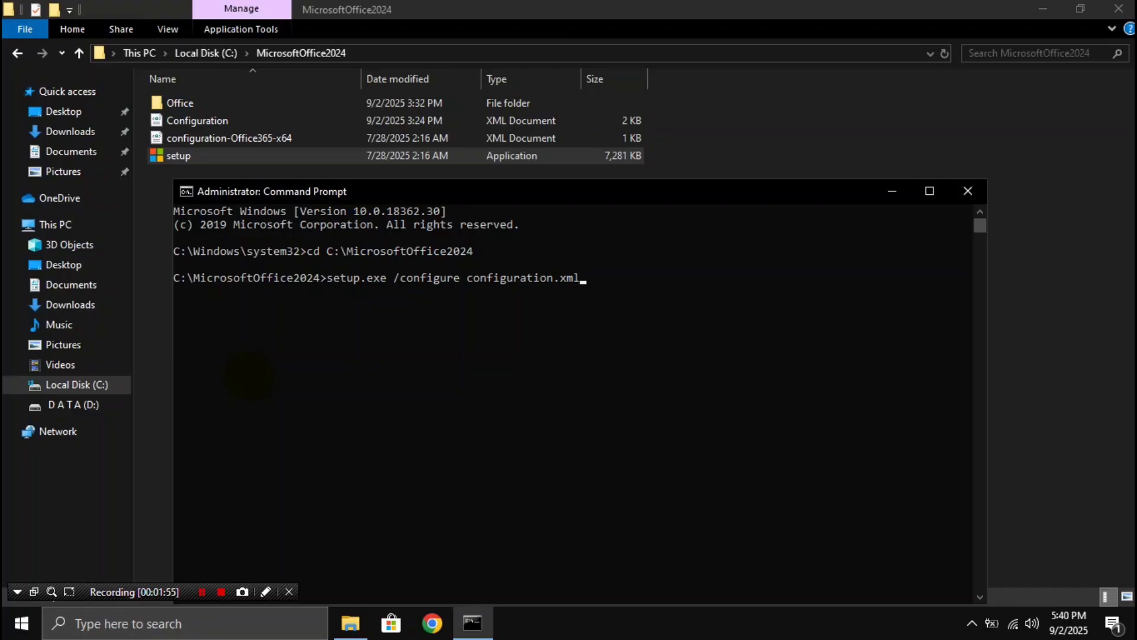
key("Return")
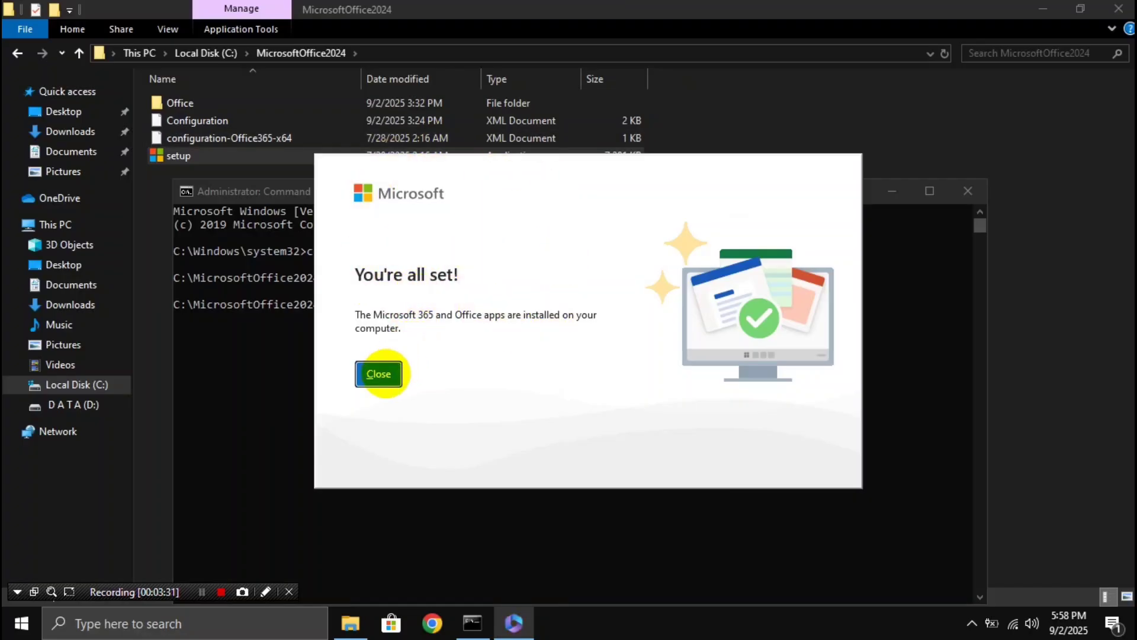
Step: Close the finished Office installer, the Command Prompt and the MicrosoftOffice2024 folder window
left_click(379, 373)
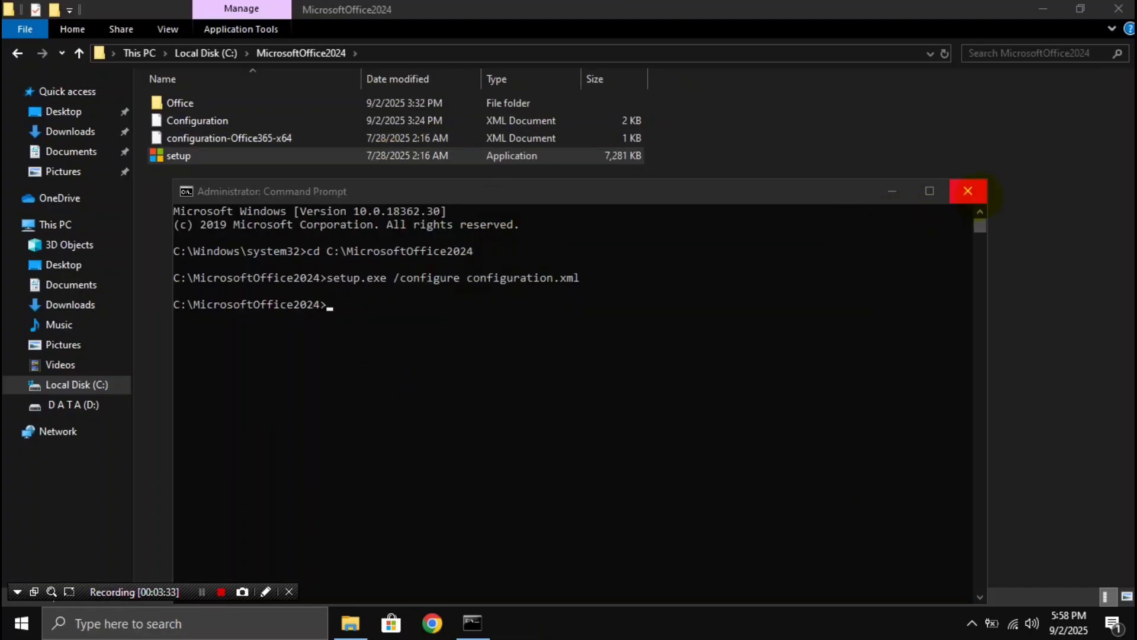
left_click(967, 191)
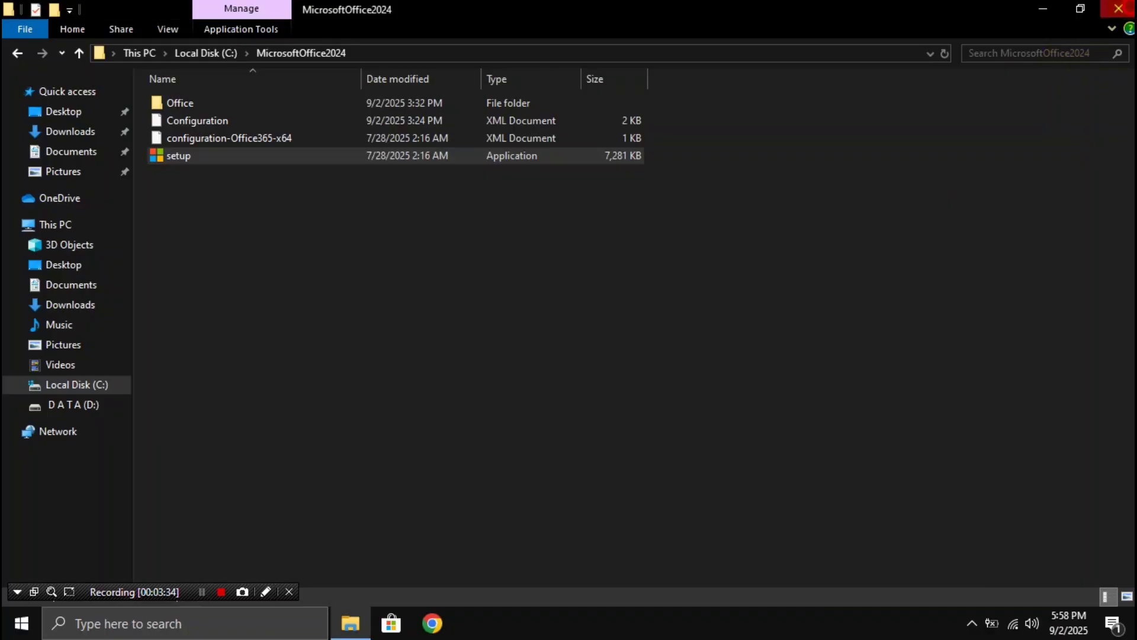
left_click(1118, 8)
Step: Open the file location of the newly installed Word app from its Start entry
left_click(8, 634)
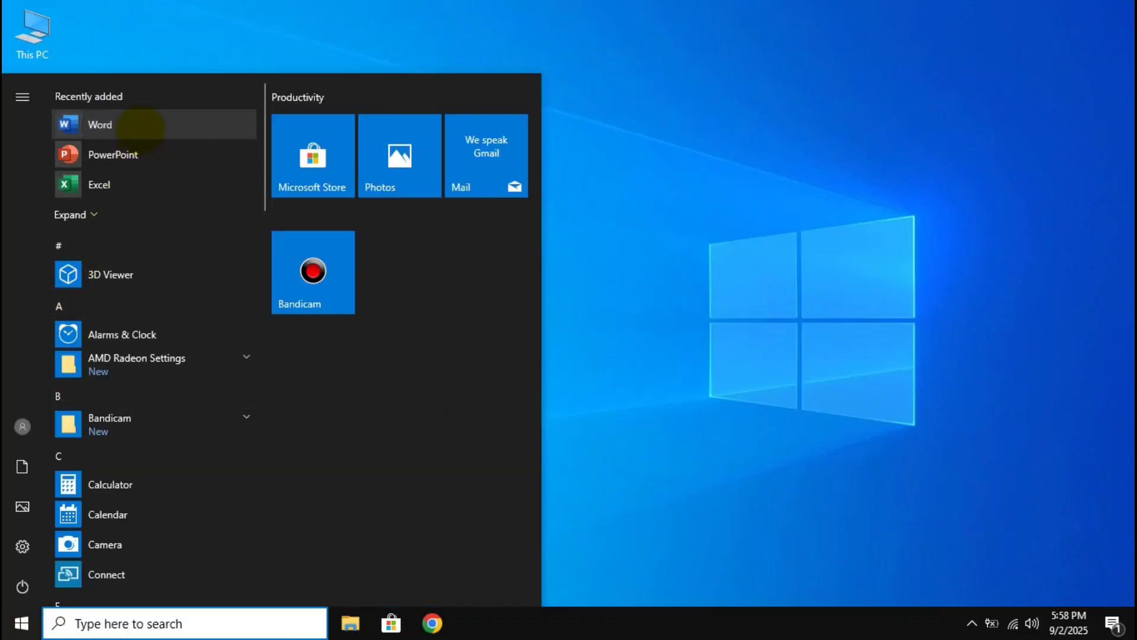
right_click(141, 128)
left_click(282, 173)
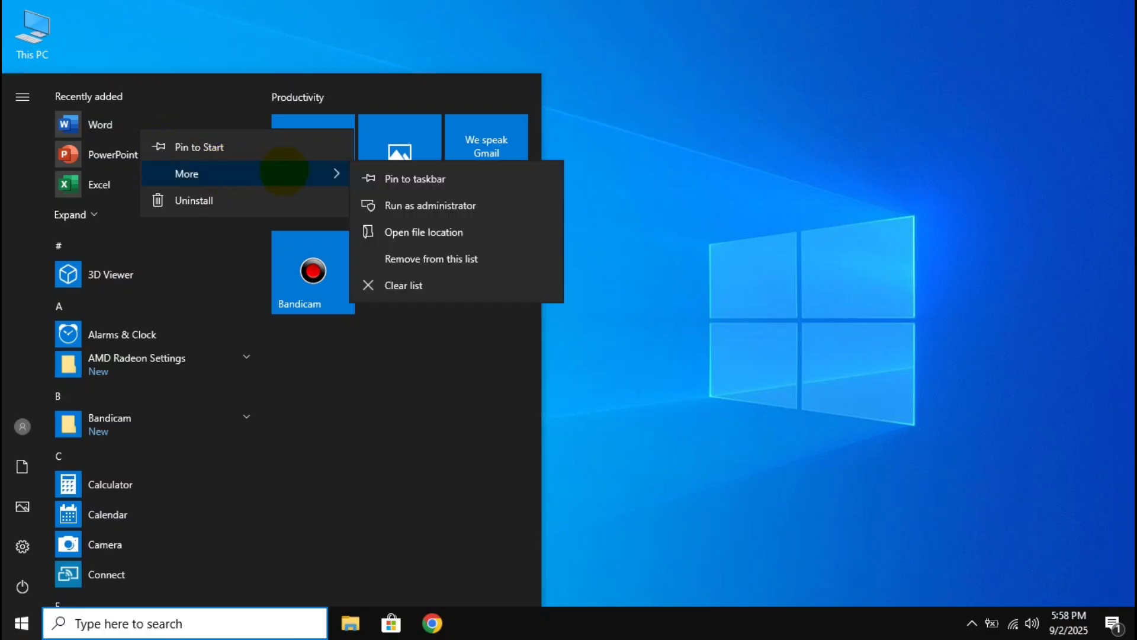
left_click(392, 234)
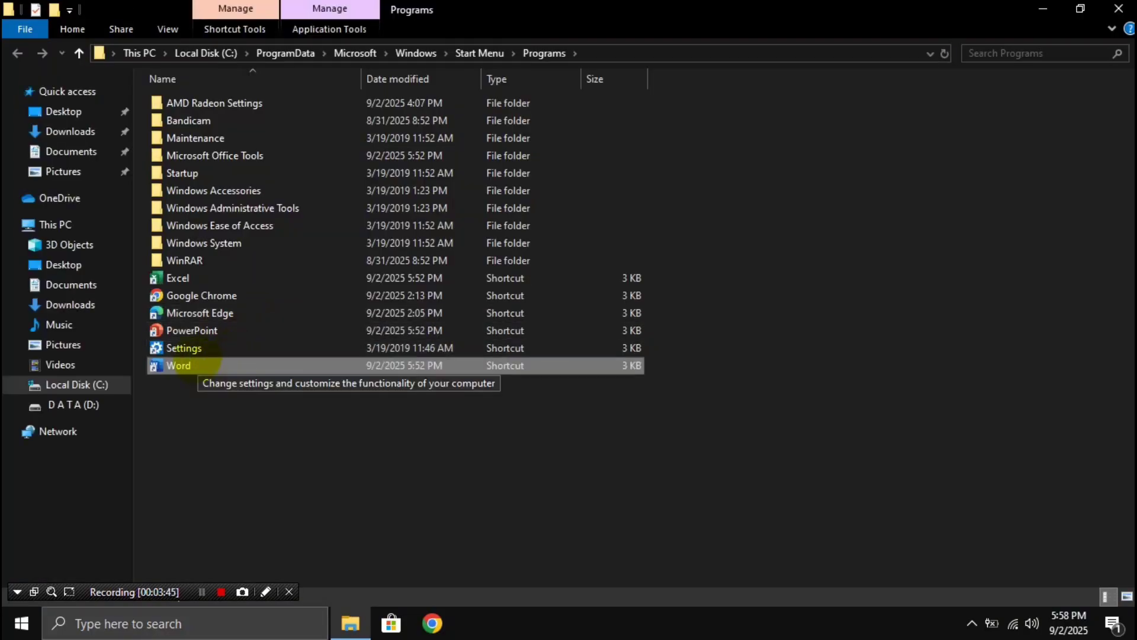
Step: Create desktop shortcuts for Word, PowerPoint and Excel from the Programs folder, then close the folder and refresh the desktop
left_click(184, 330, "ctrl")
left_click(177, 278, "ctrl")
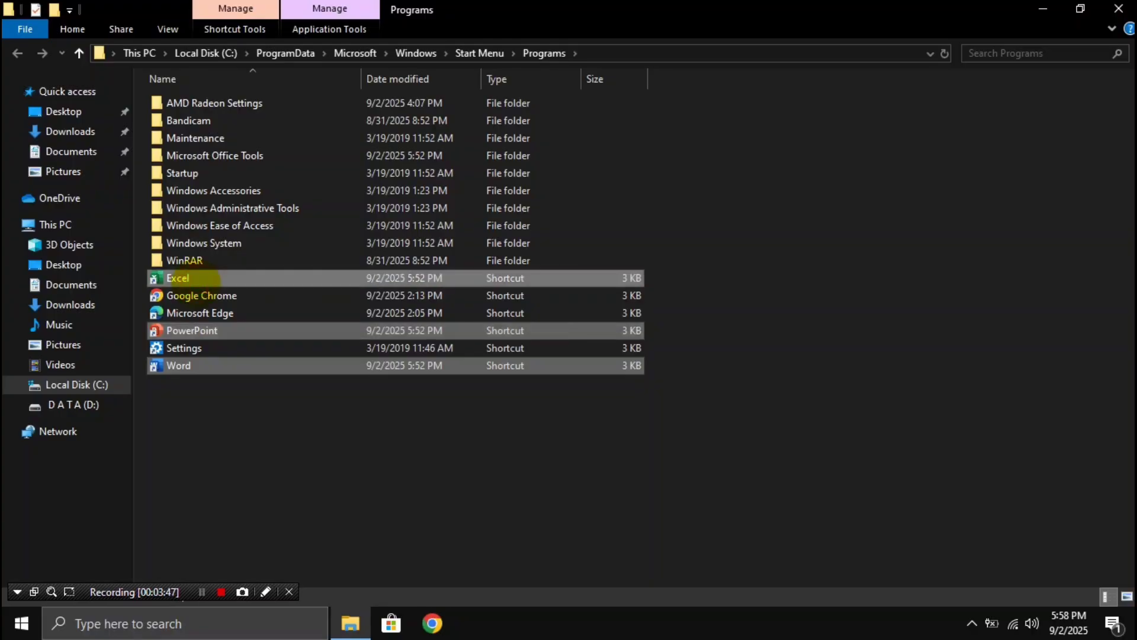
right_click(198, 278)
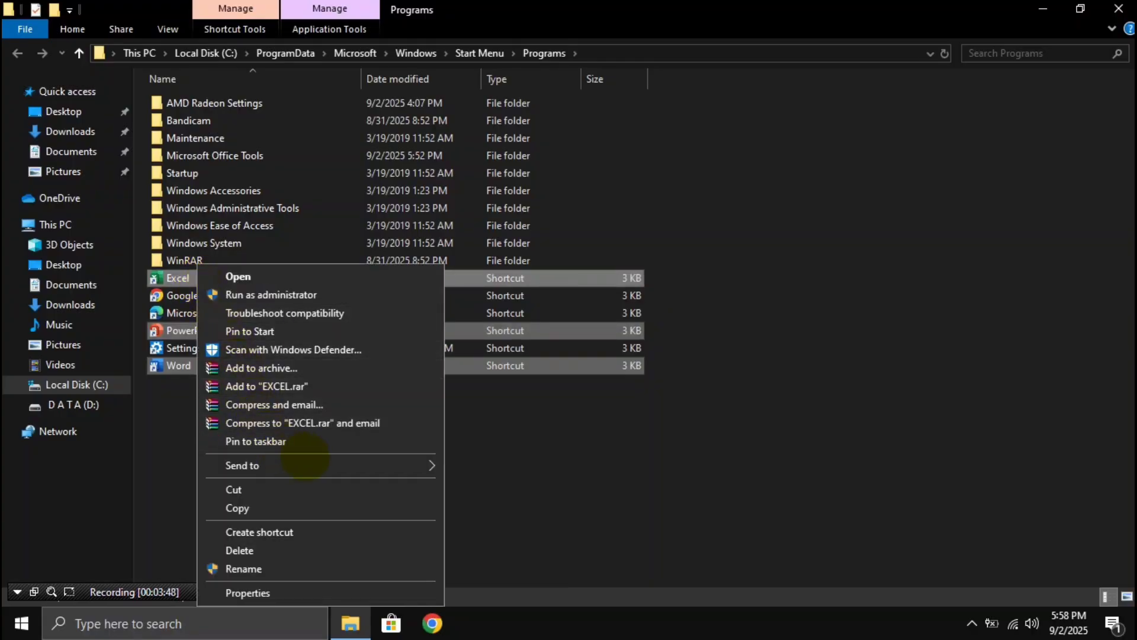
mouse_move(375, 464)
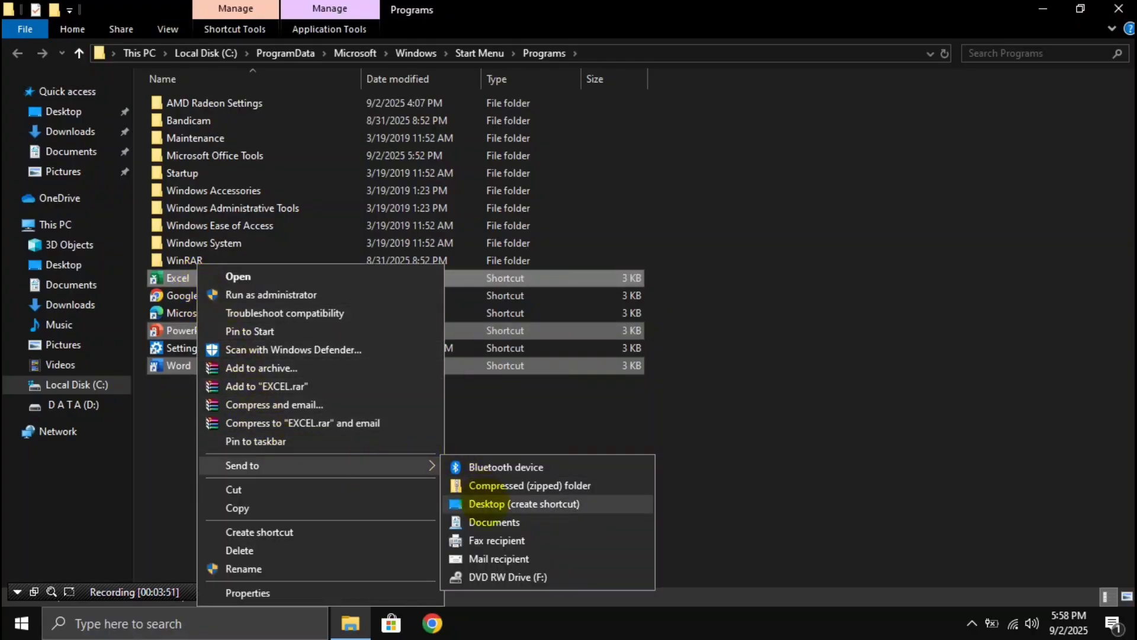
left_click(487, 504)
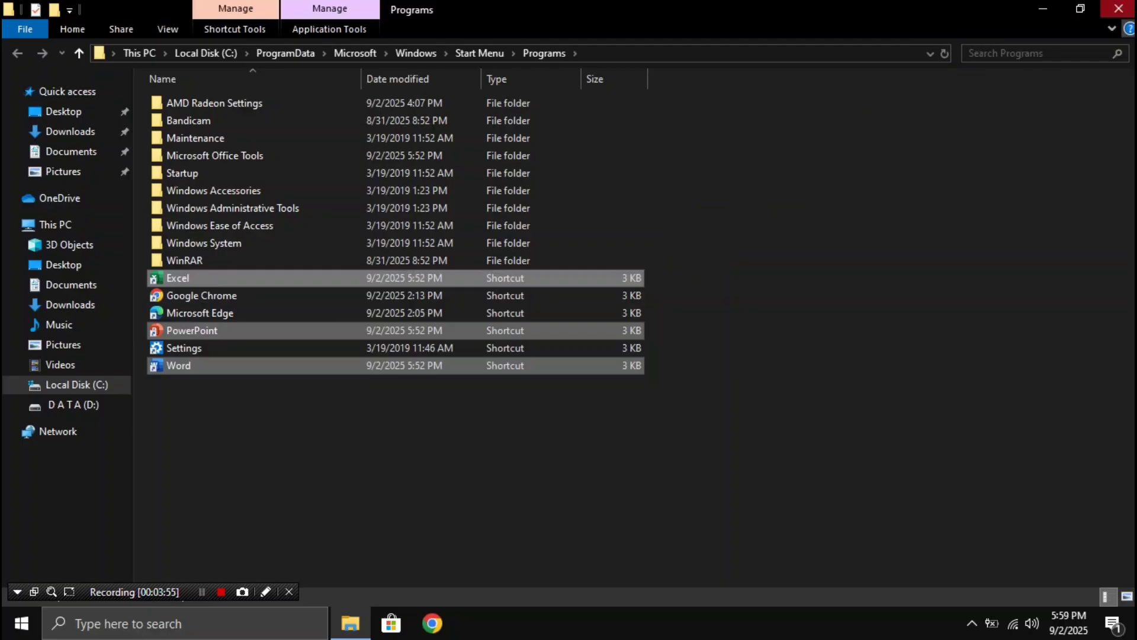
left_click(1118, 8)
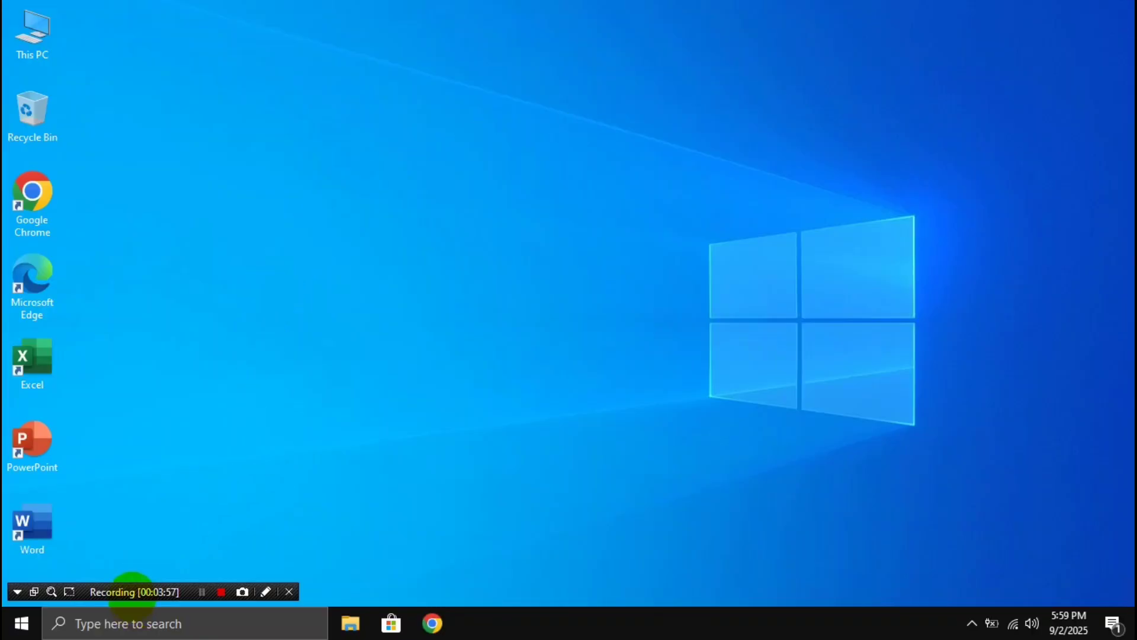
right_click(583, 159)
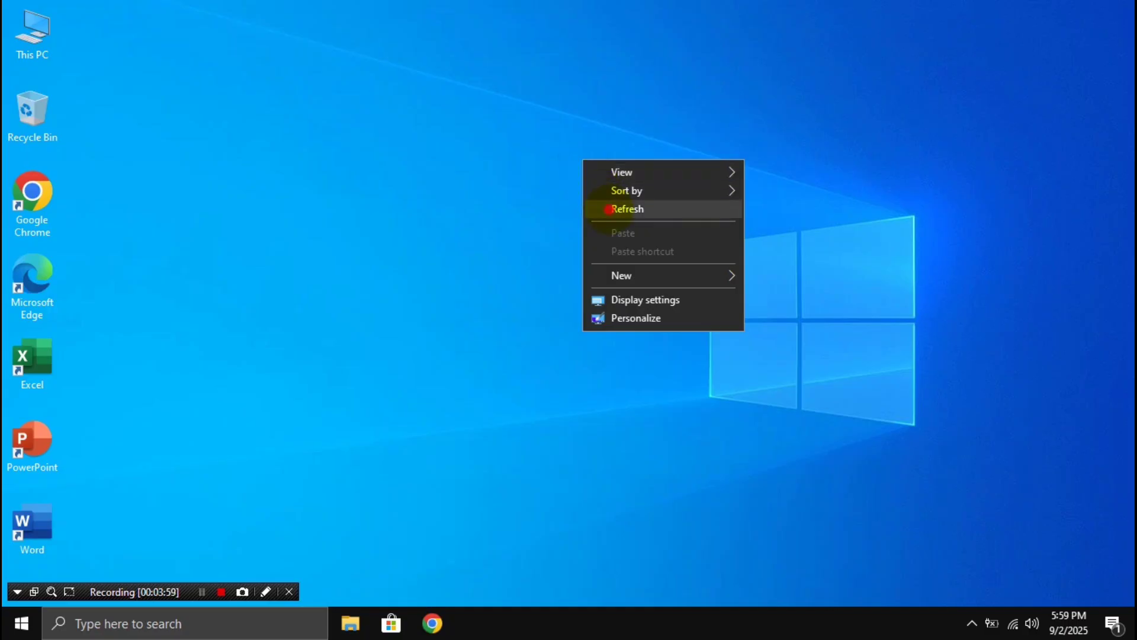
left_click(610, 210)
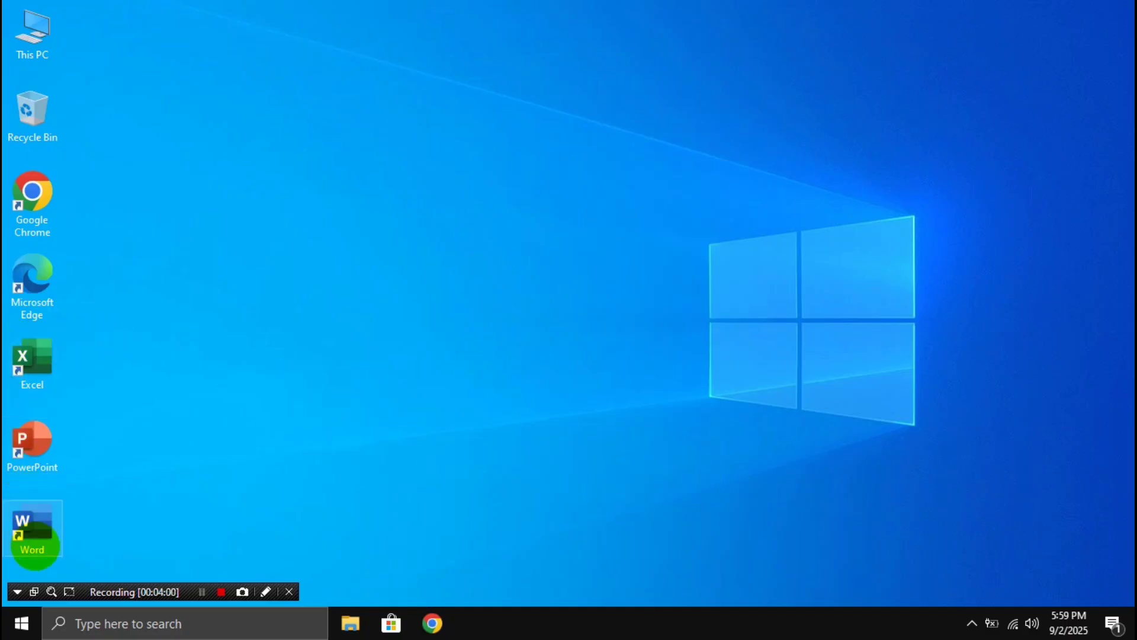
Step: Launch Word from its desktop shortcut, accept the Office license agreement and dismiss the privacy notice
left_click(35, 529)
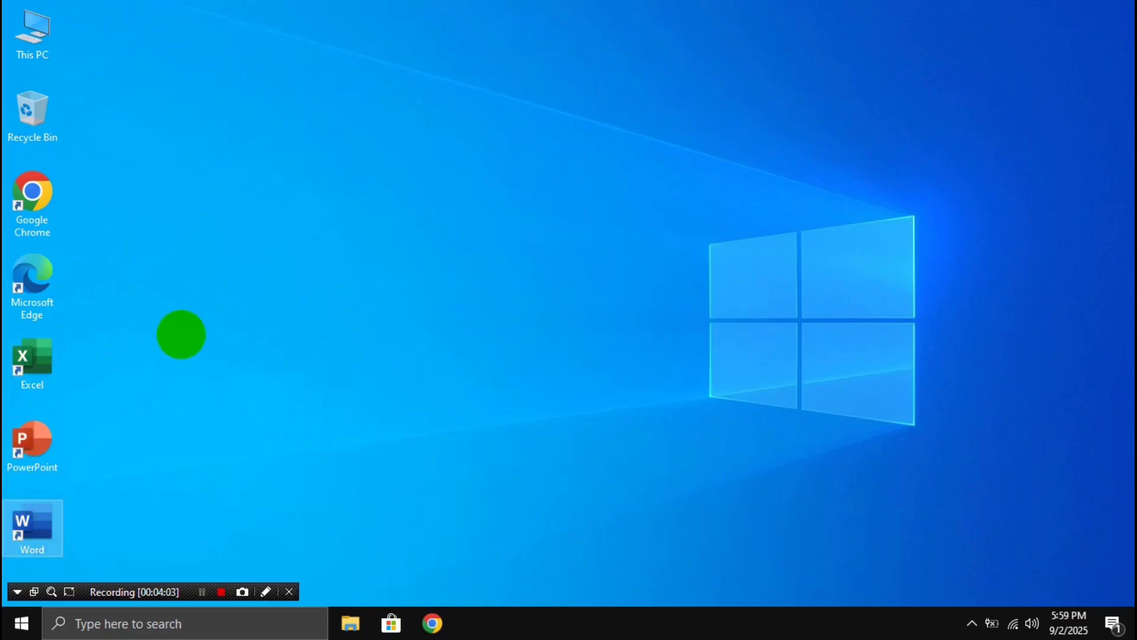
key("Return")
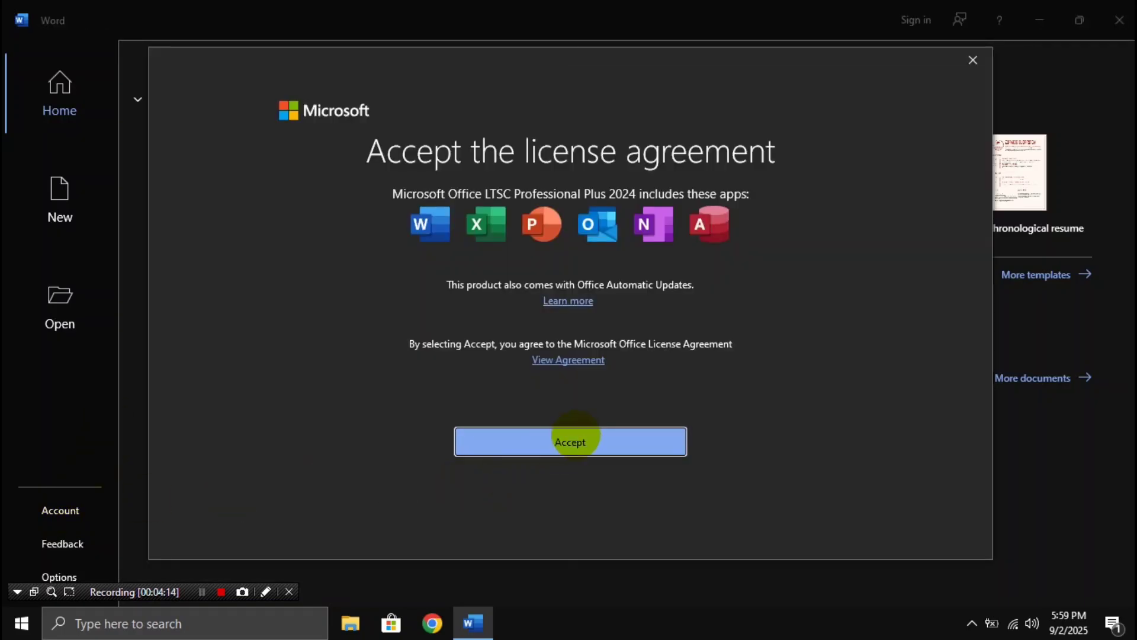
left_click(570, 441)
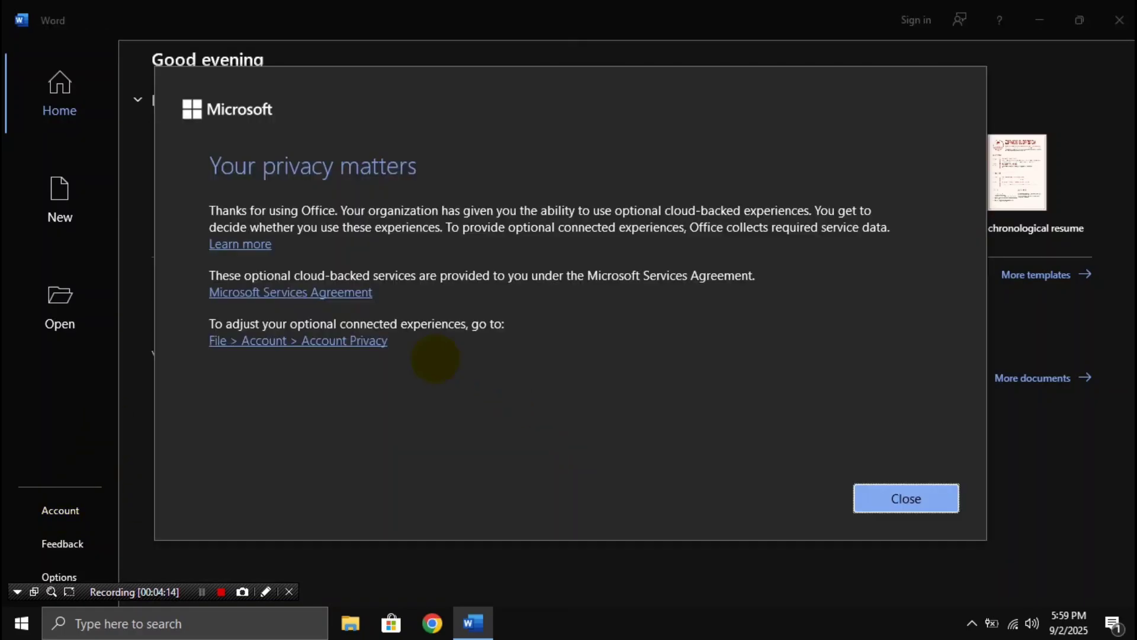
left_click(931, 497)
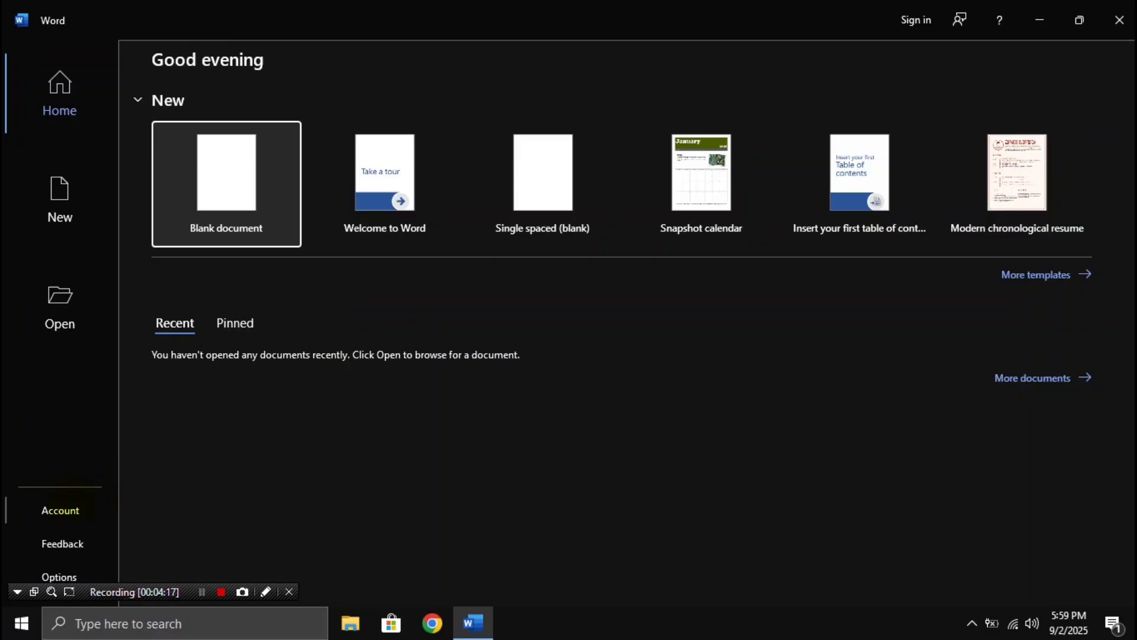
left_click(60, 509)
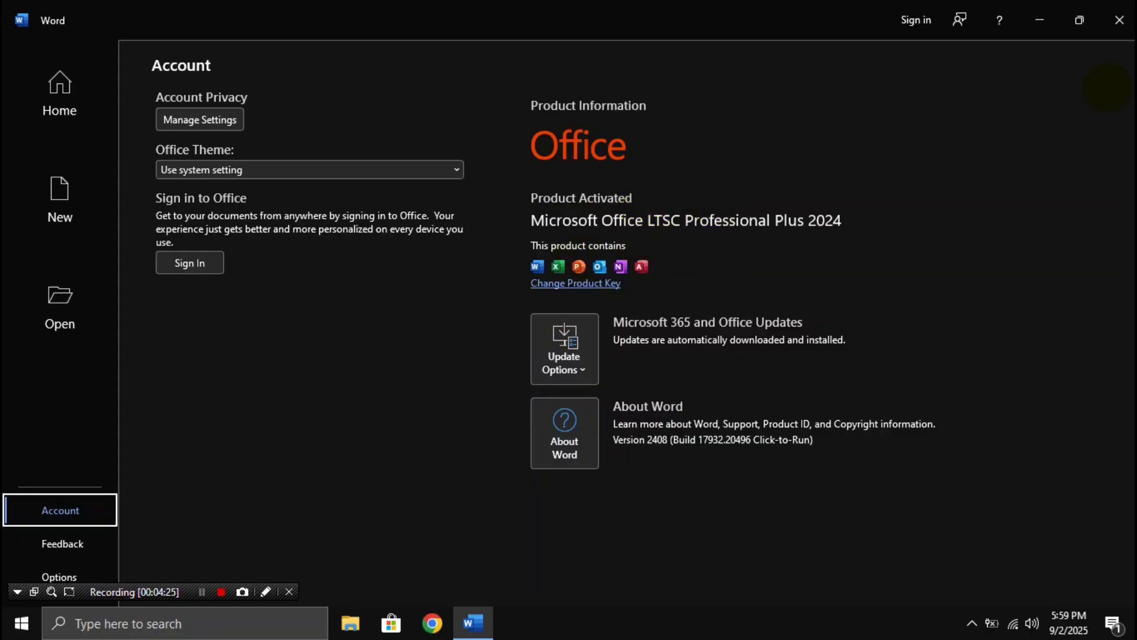
left_click(1119, 20)
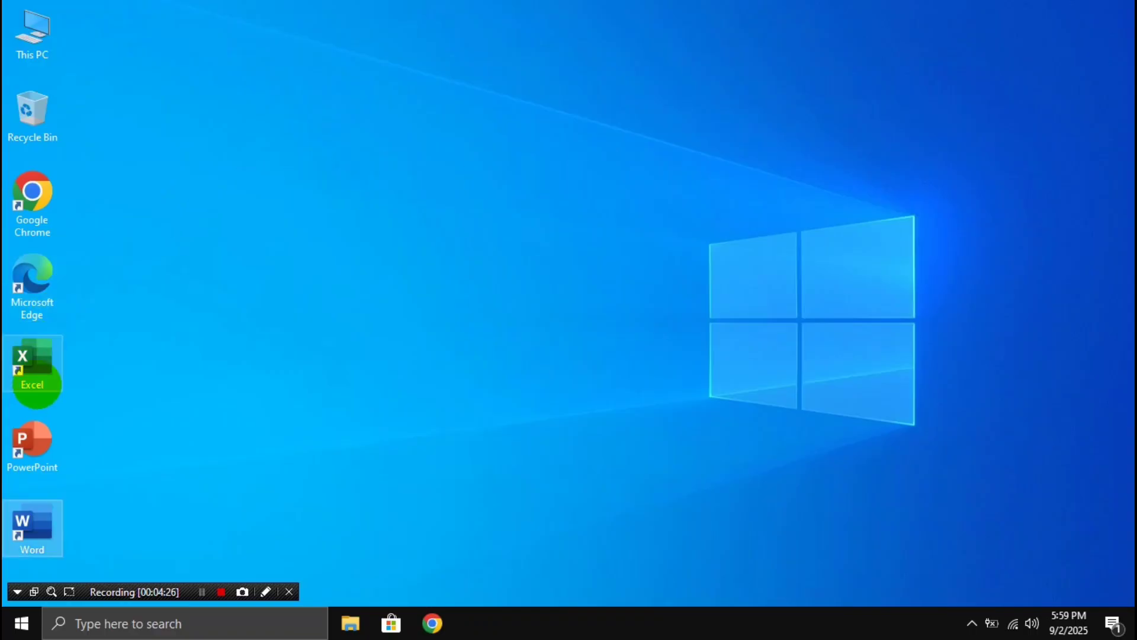
Step: Open a blank workbook in Excel, check the activation status on its account page and close Excel
left_click(37, 379)
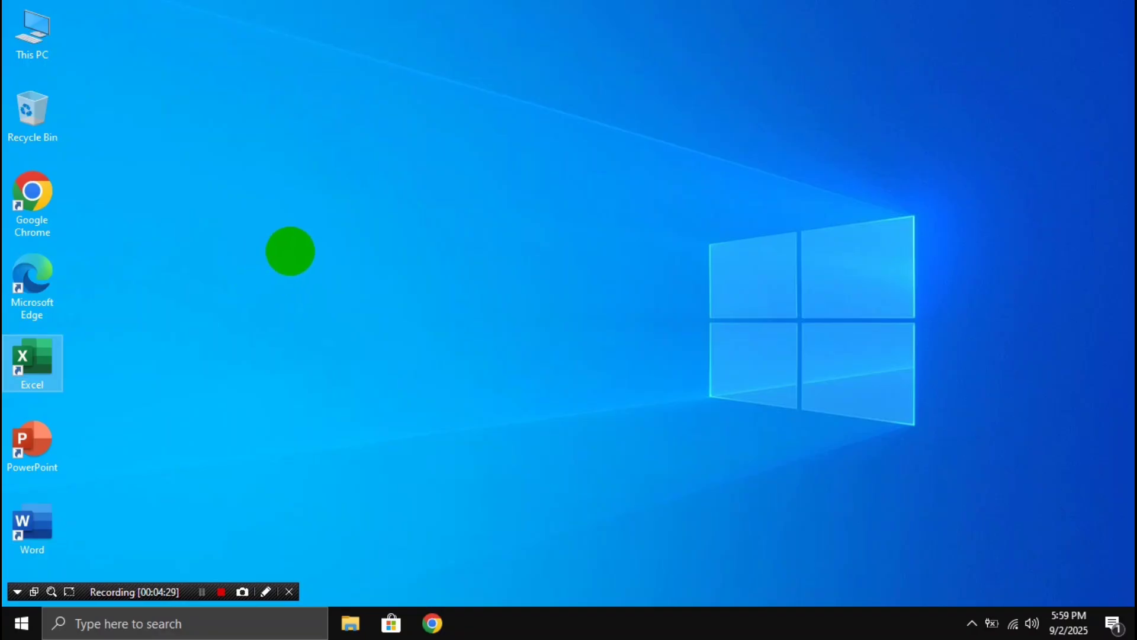
key("Return")
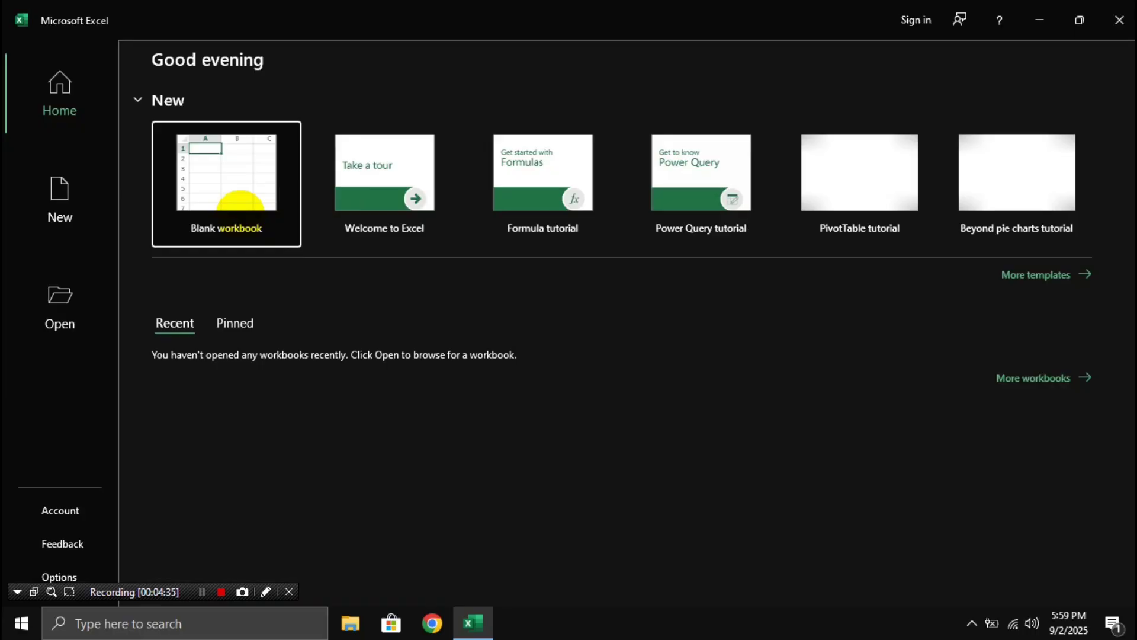
left_click(240, 204)
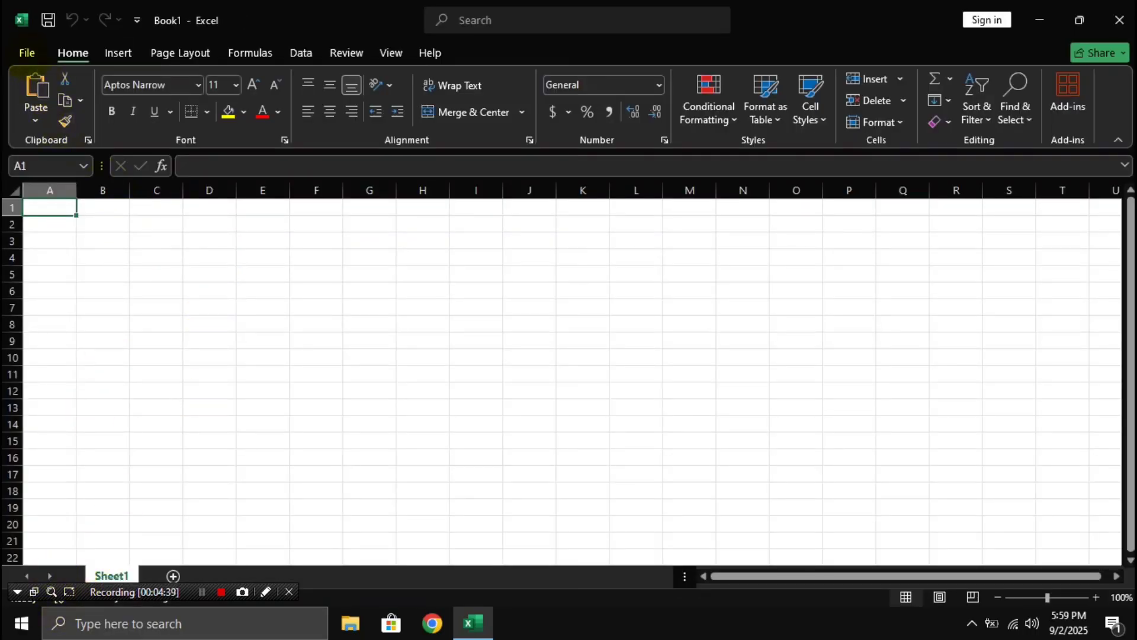
left_click(27, 52)
left_click(57, 521)
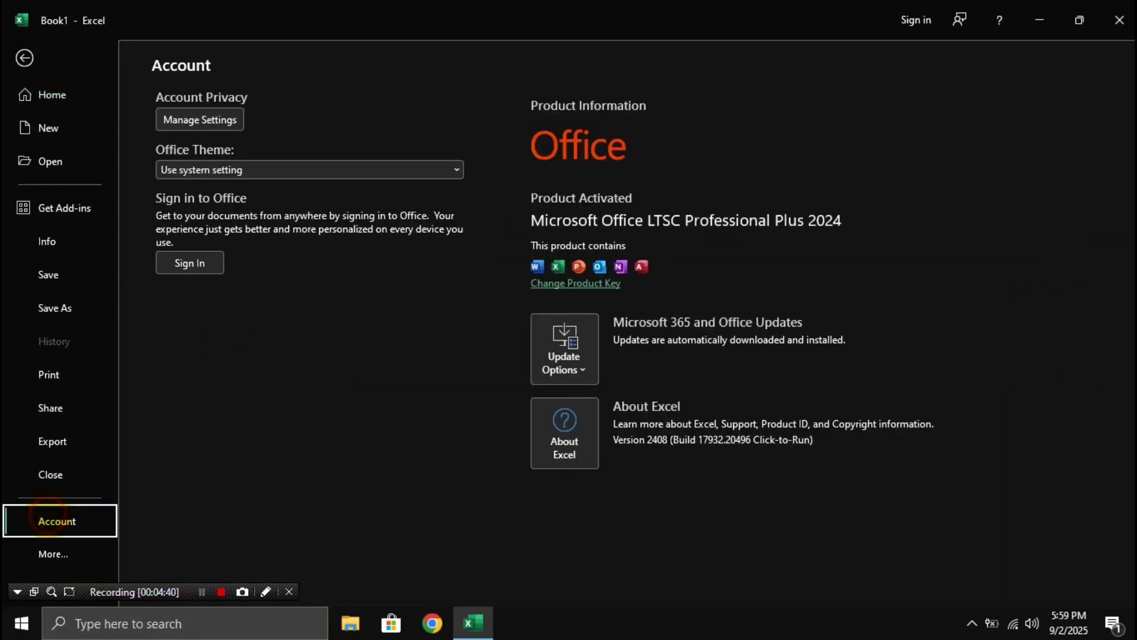
left_click(1121, 13)
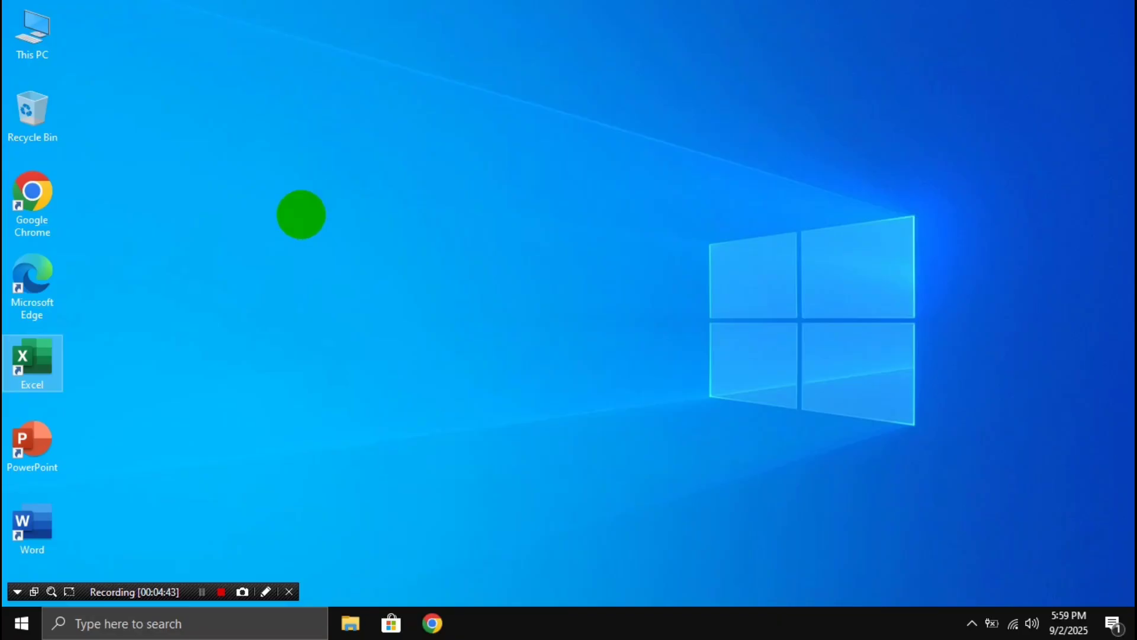
Step: Launch PowerPoint, check the activation status on its account page, then close it and refresh the desktop
double_click(57, 453)
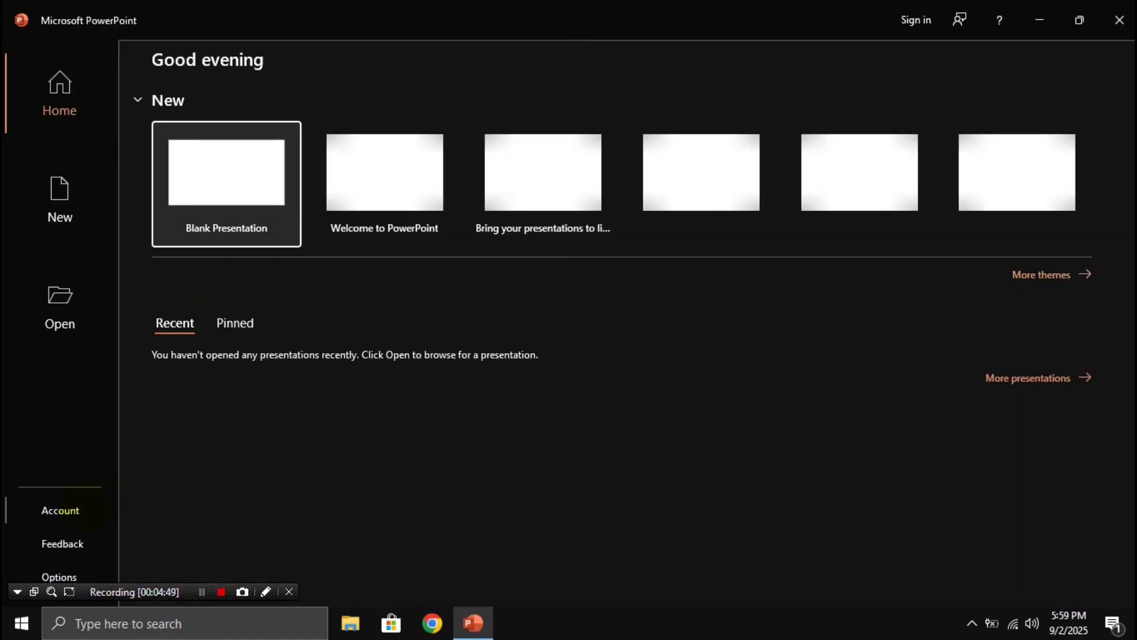
left_click(70, 513)
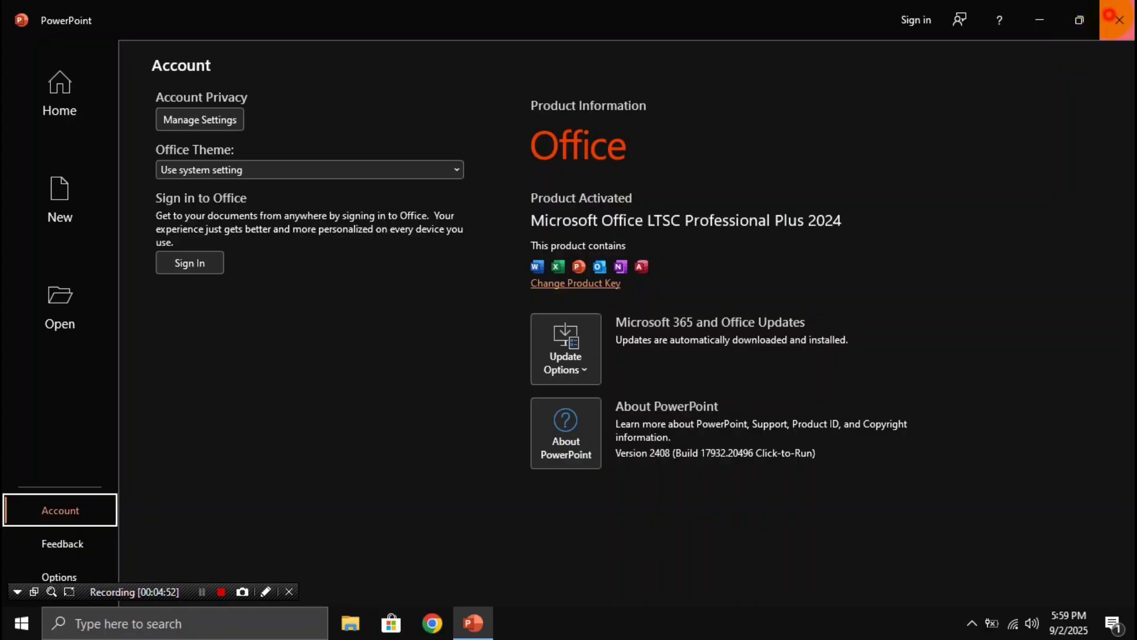
left_click(1119, 19)
right_click(424, 230)
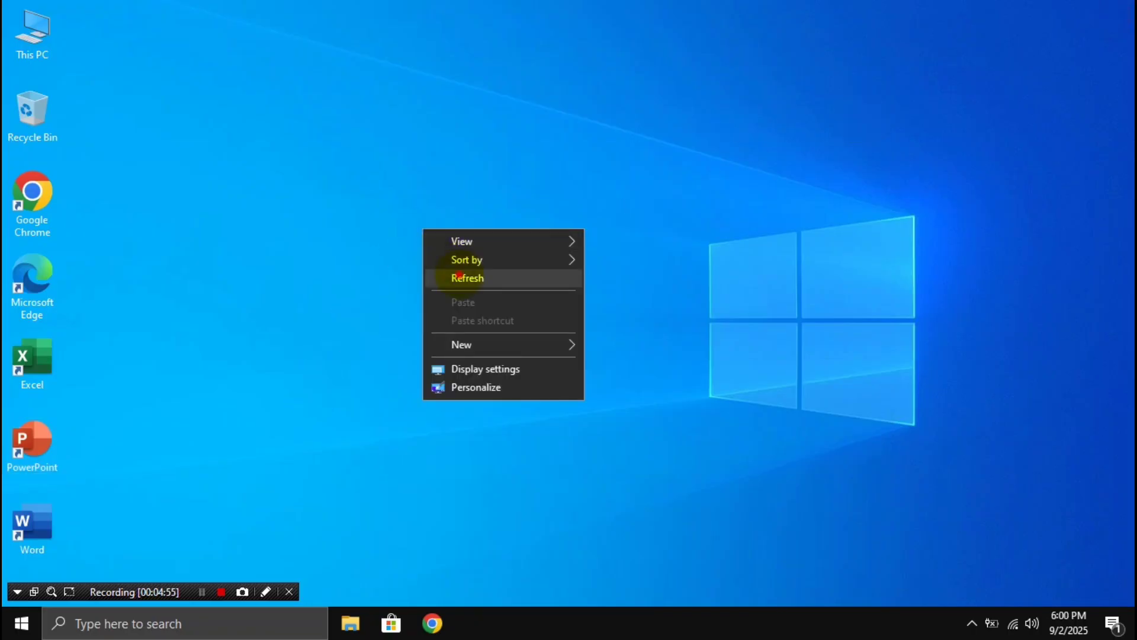
left_click(465, 277)
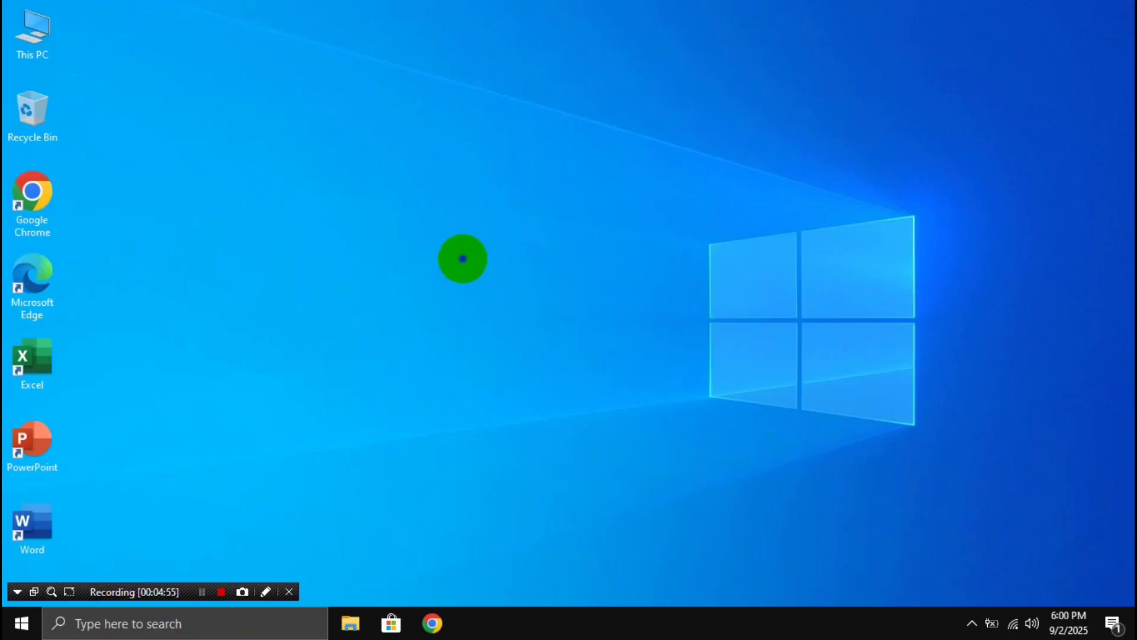